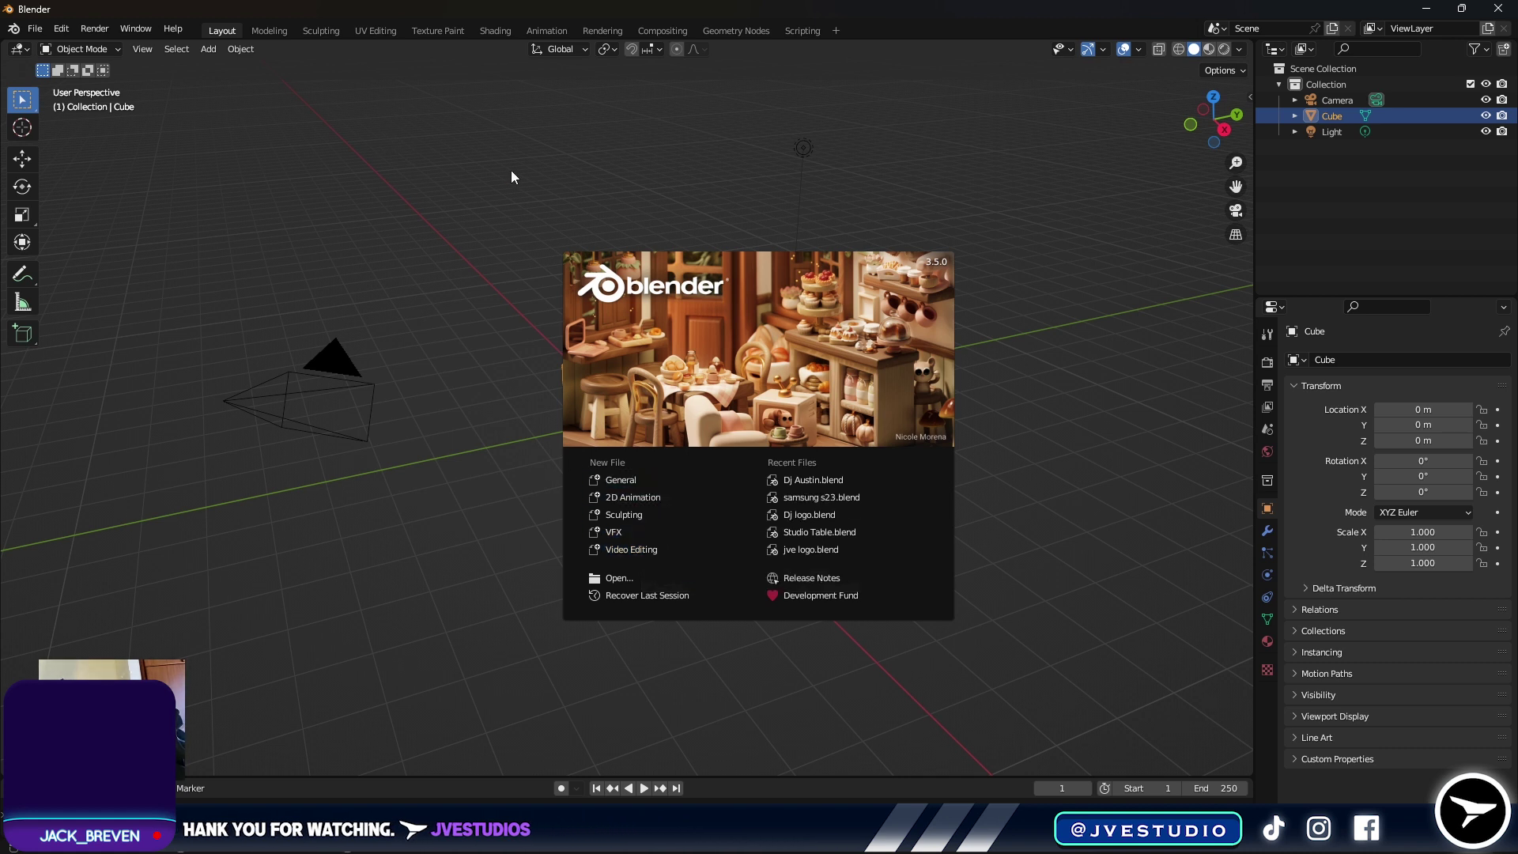
# - Close the splash screen and box-select the Light in the default scene
pyautogui.click(636, 481)
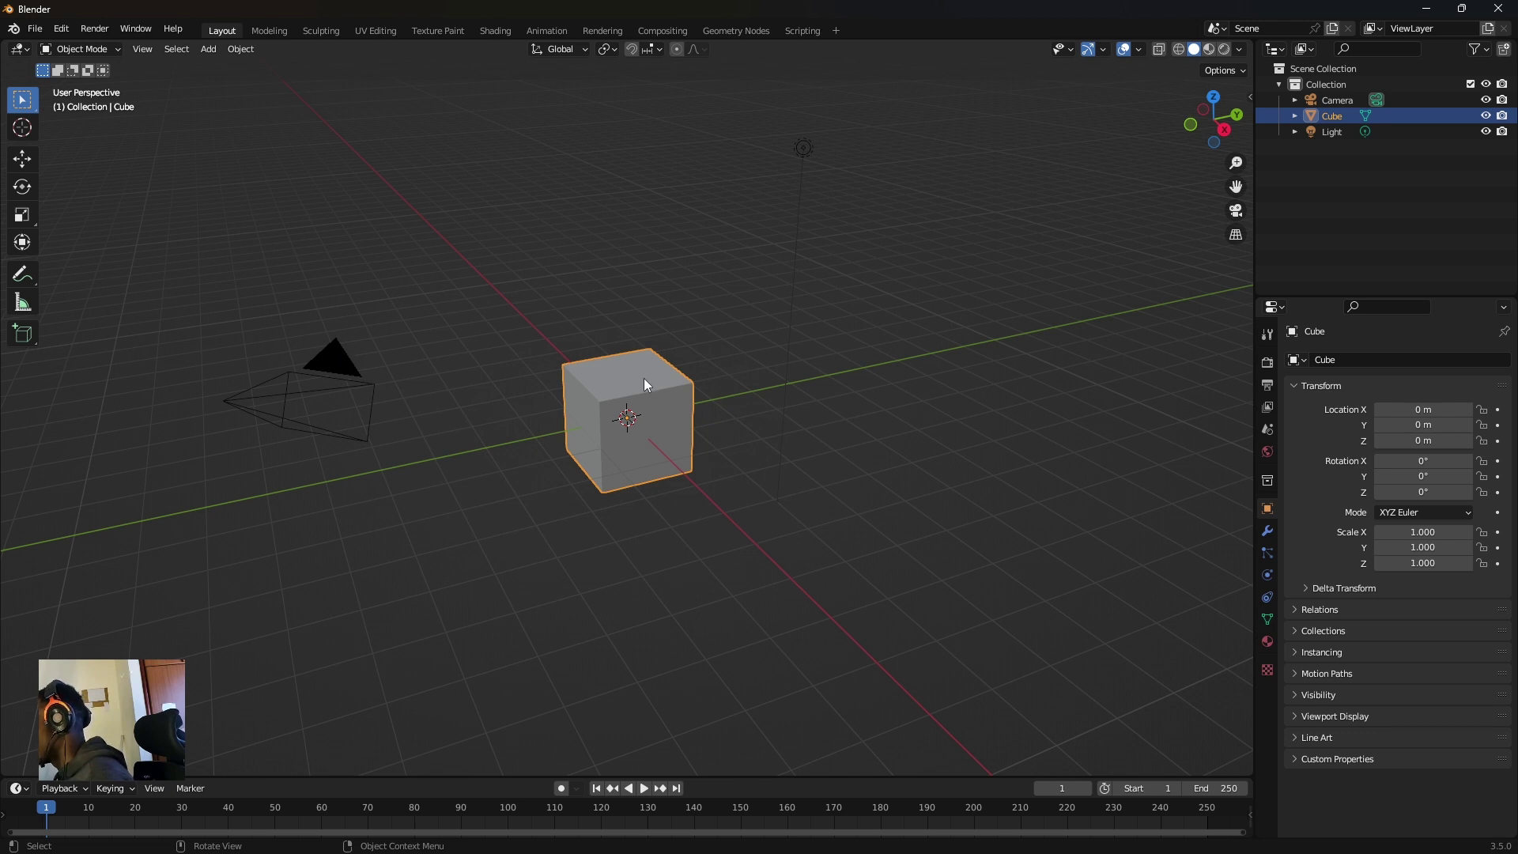
pyautogui.moveTo(732, 106); pyautogui.dragTo(1028, 313)
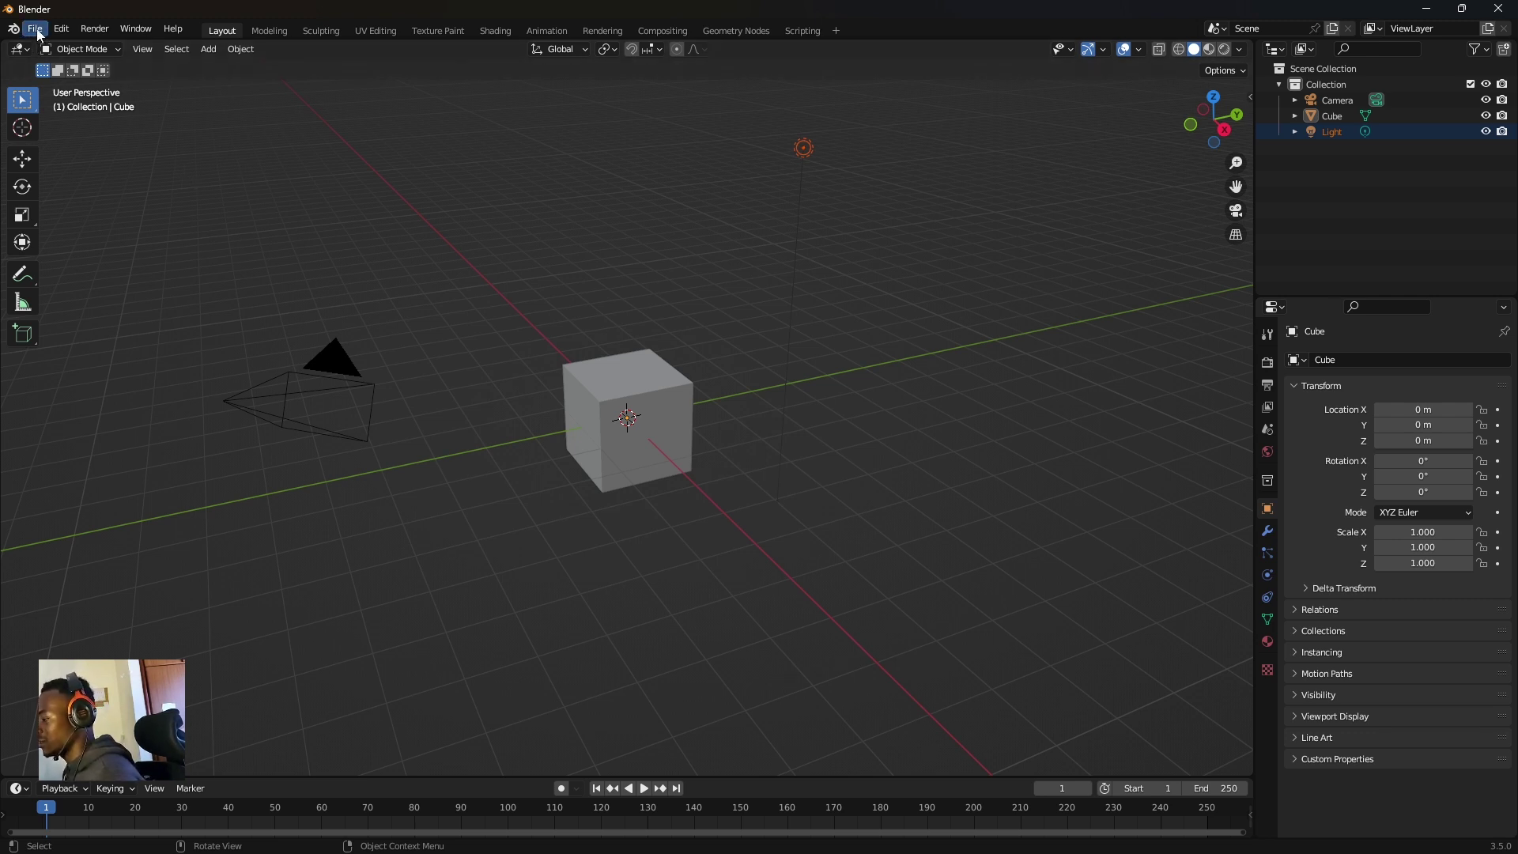
pyautogui.click(38, 32)
pyautogui.moveTo(48, 54)
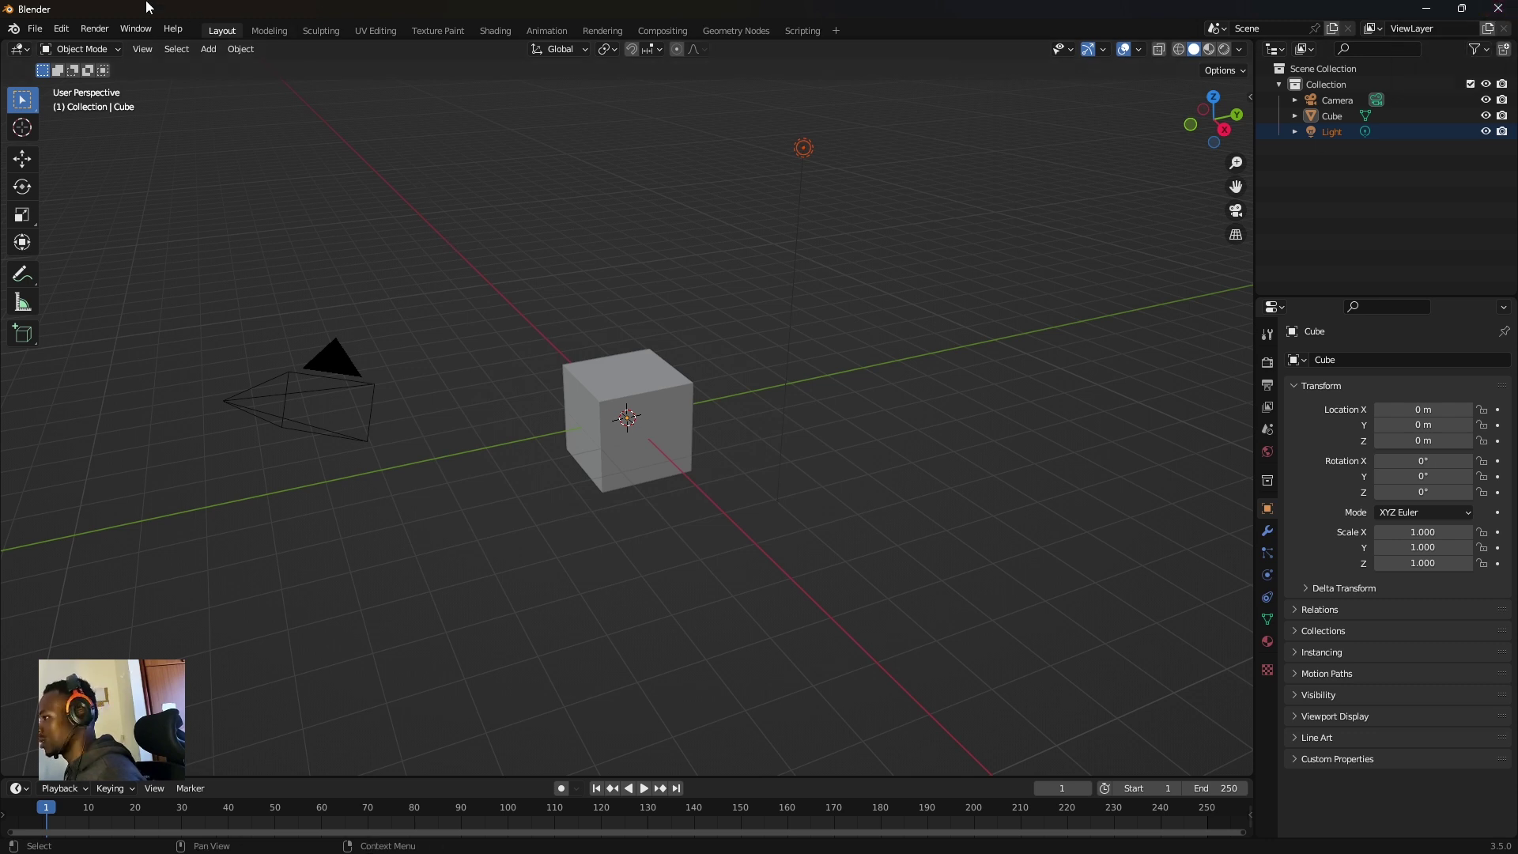
pyautogui.click(38, 32)
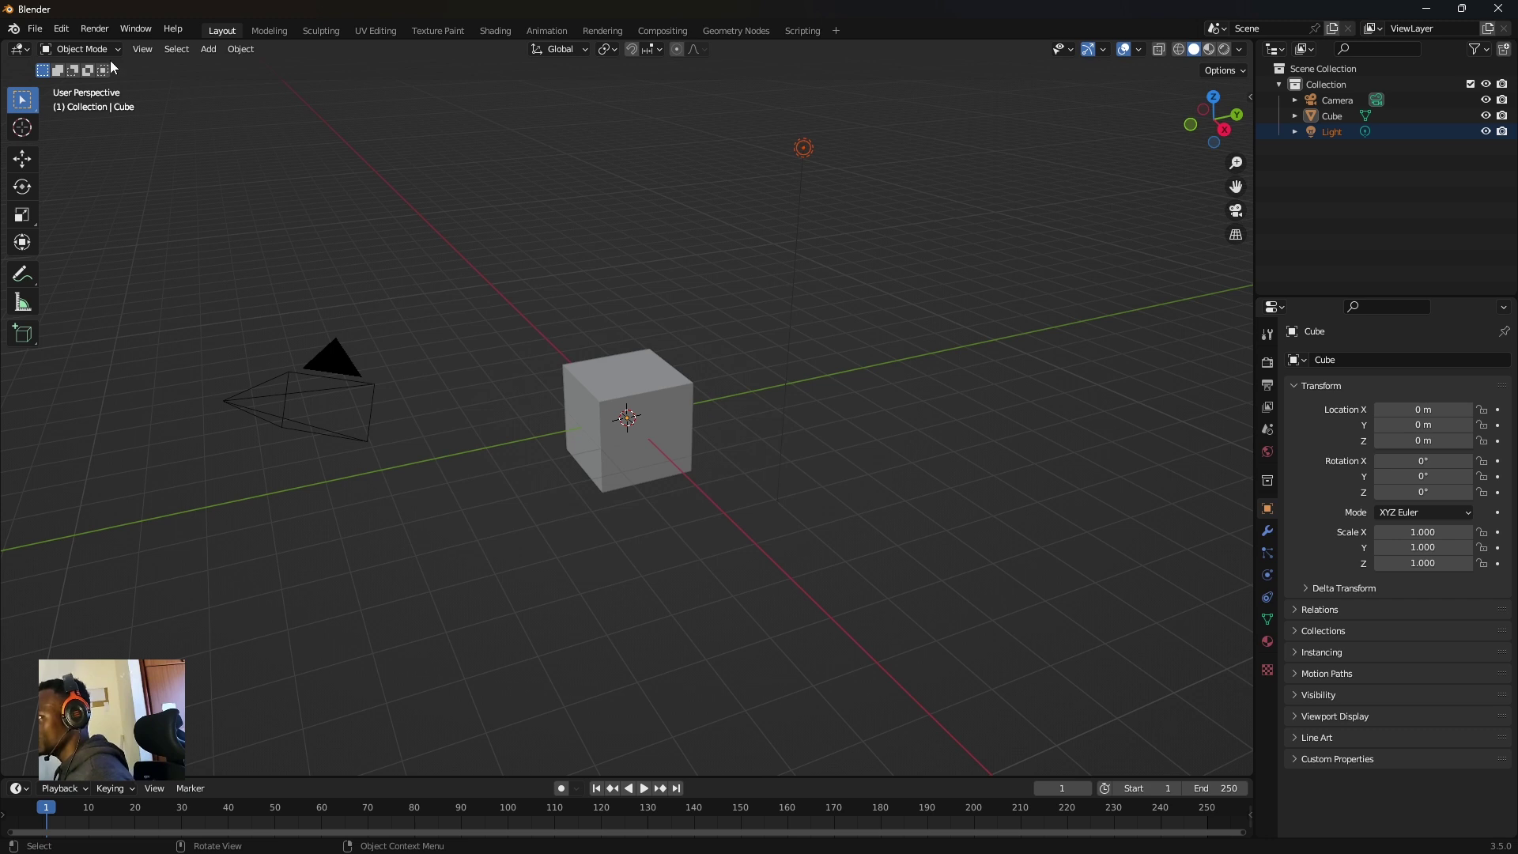
pyautogui.click(66, 33)
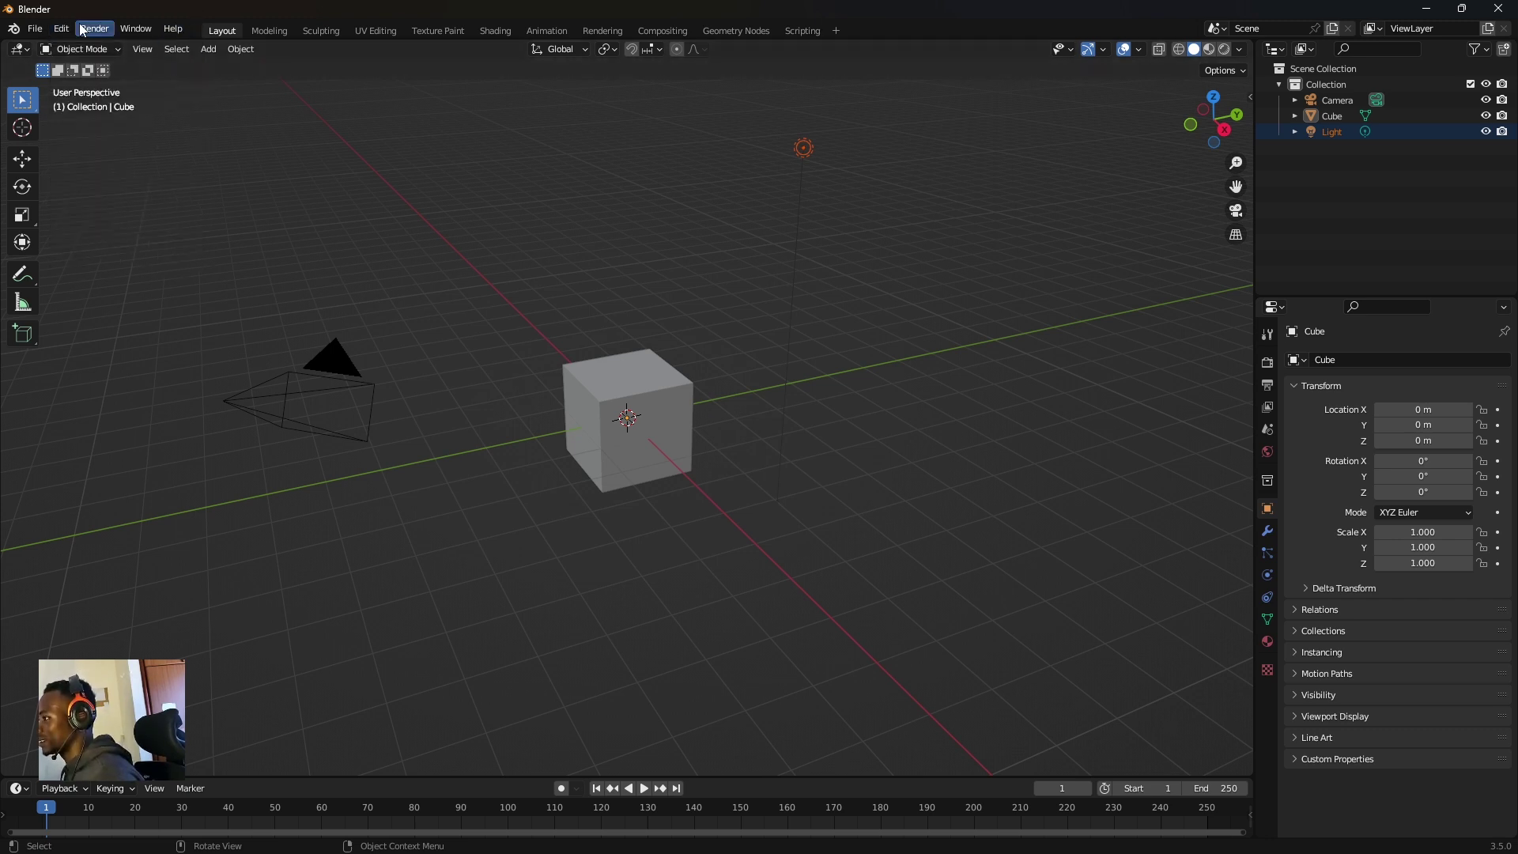
pyautogui.click(69, 29)
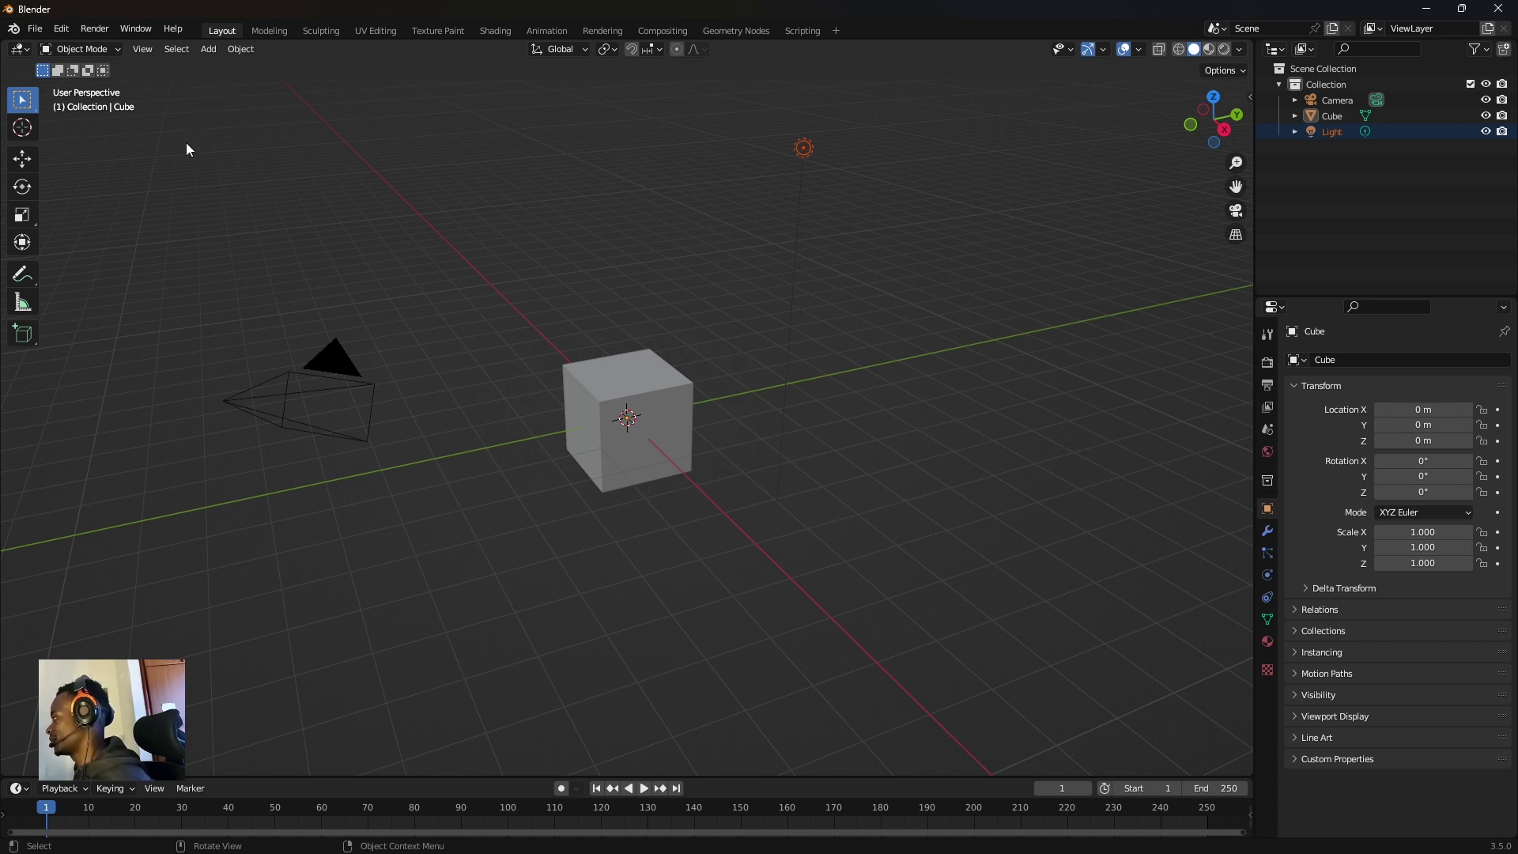
pyautogui.click(96, 31)
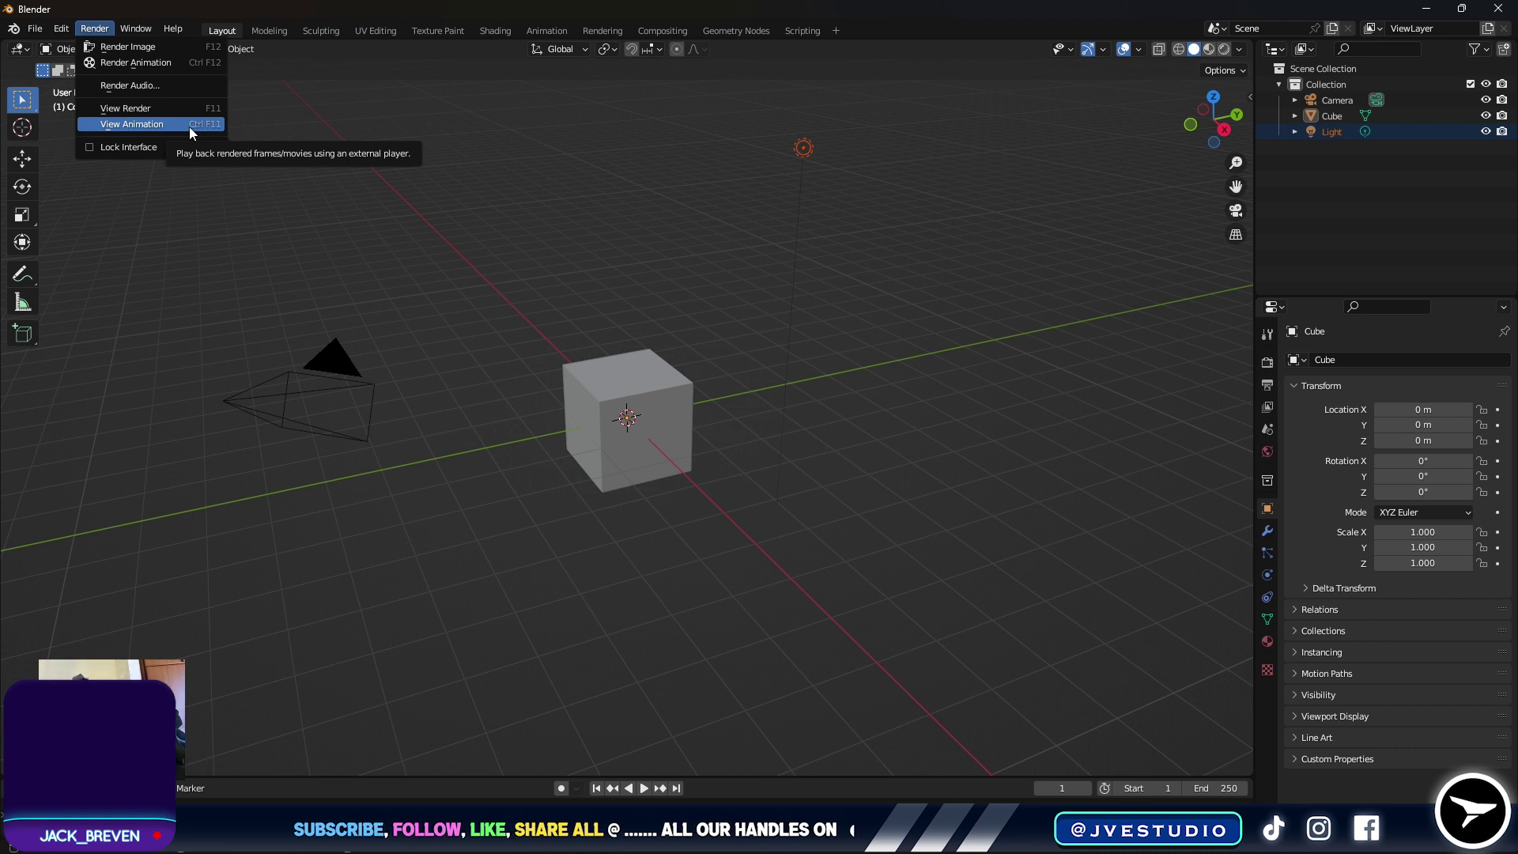
pyautogui.click(143, 29)
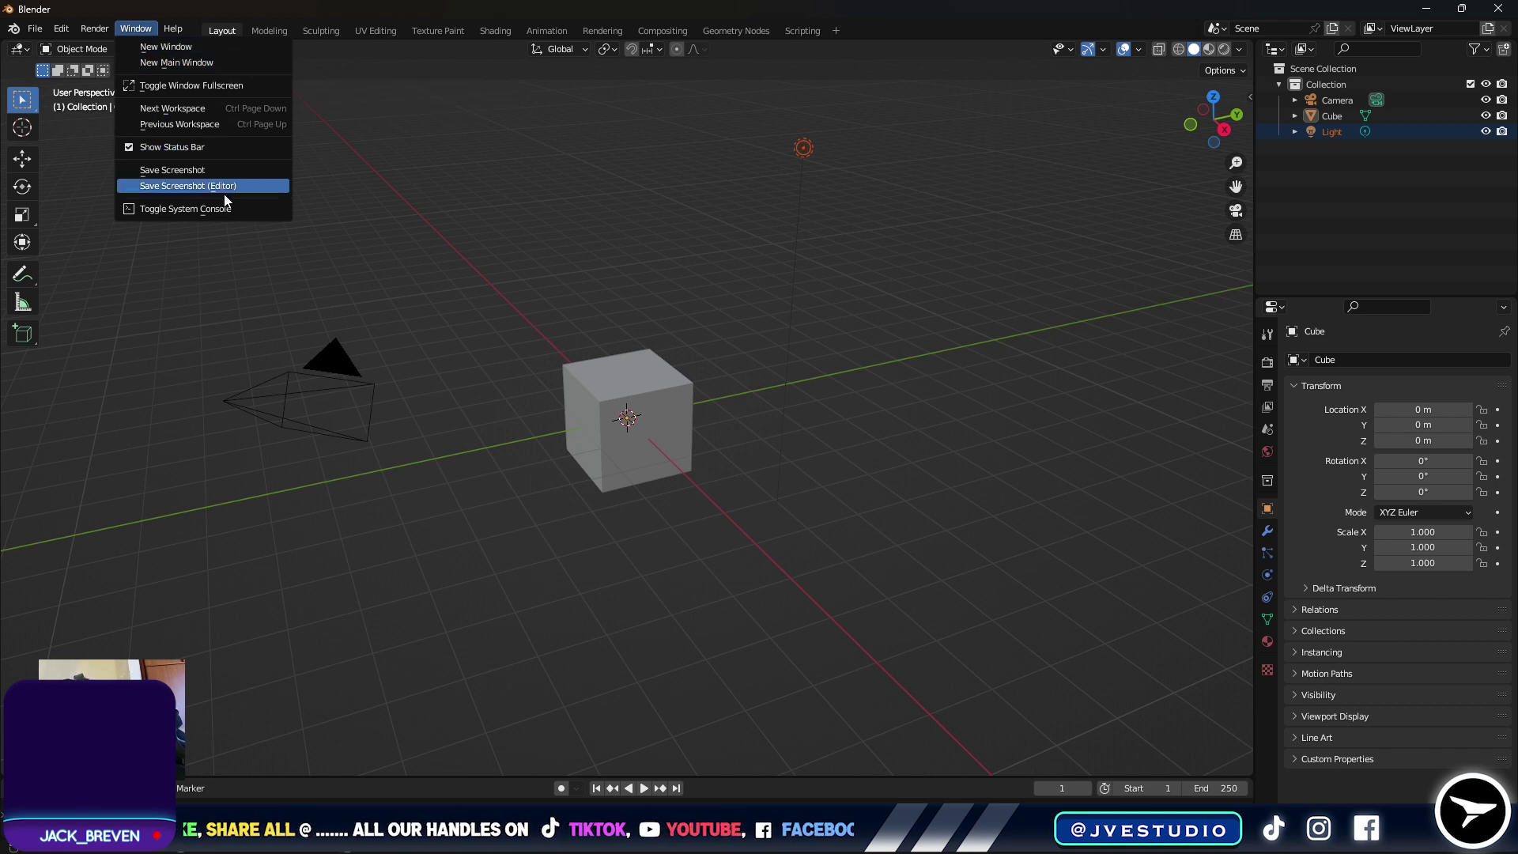
pyautogui.click(173, 30)
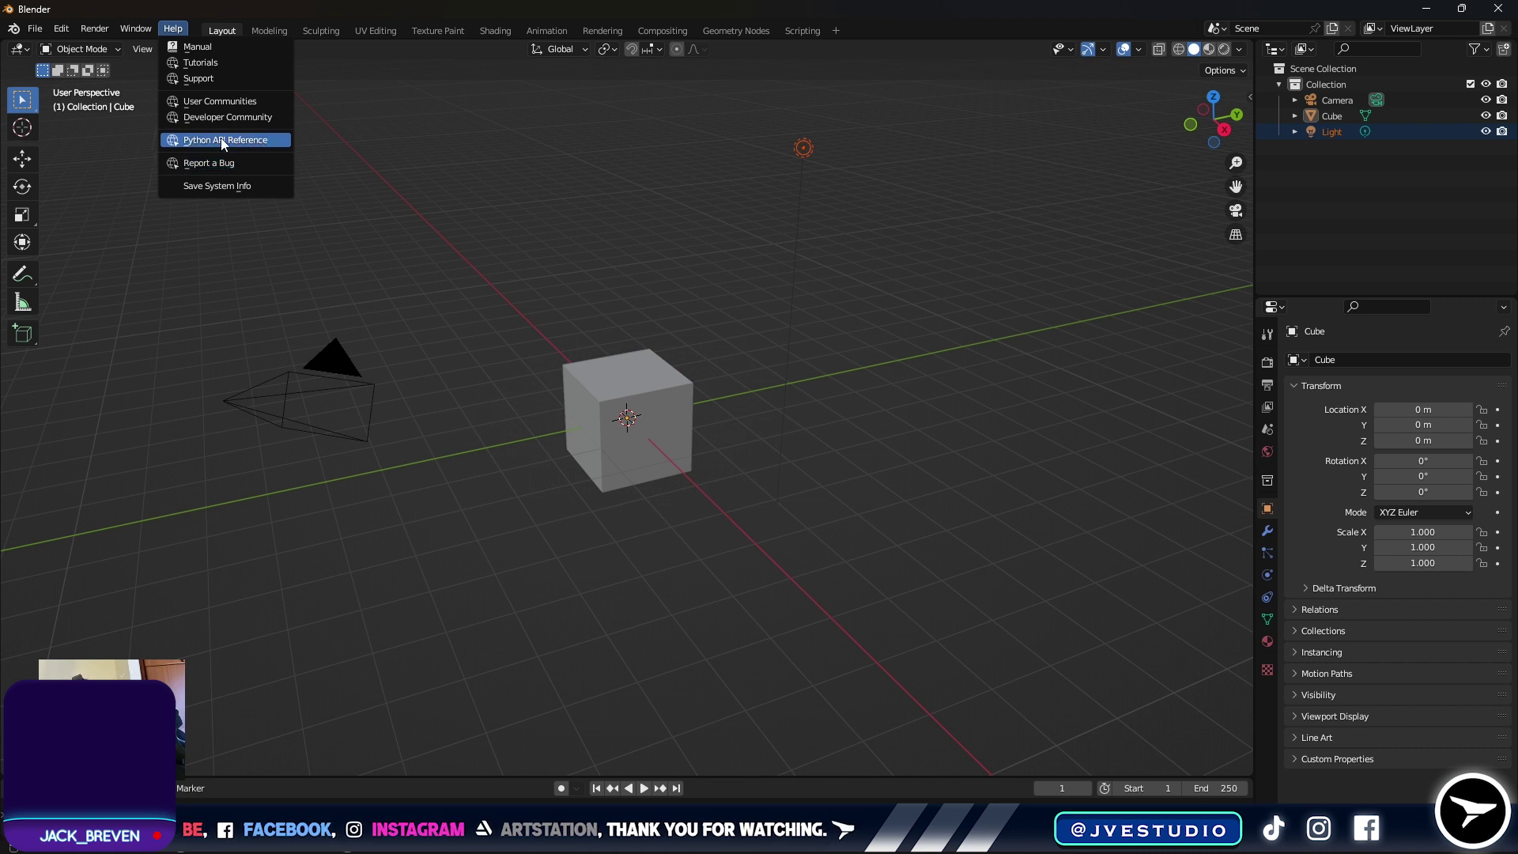
pyautogui.click(223, 33)
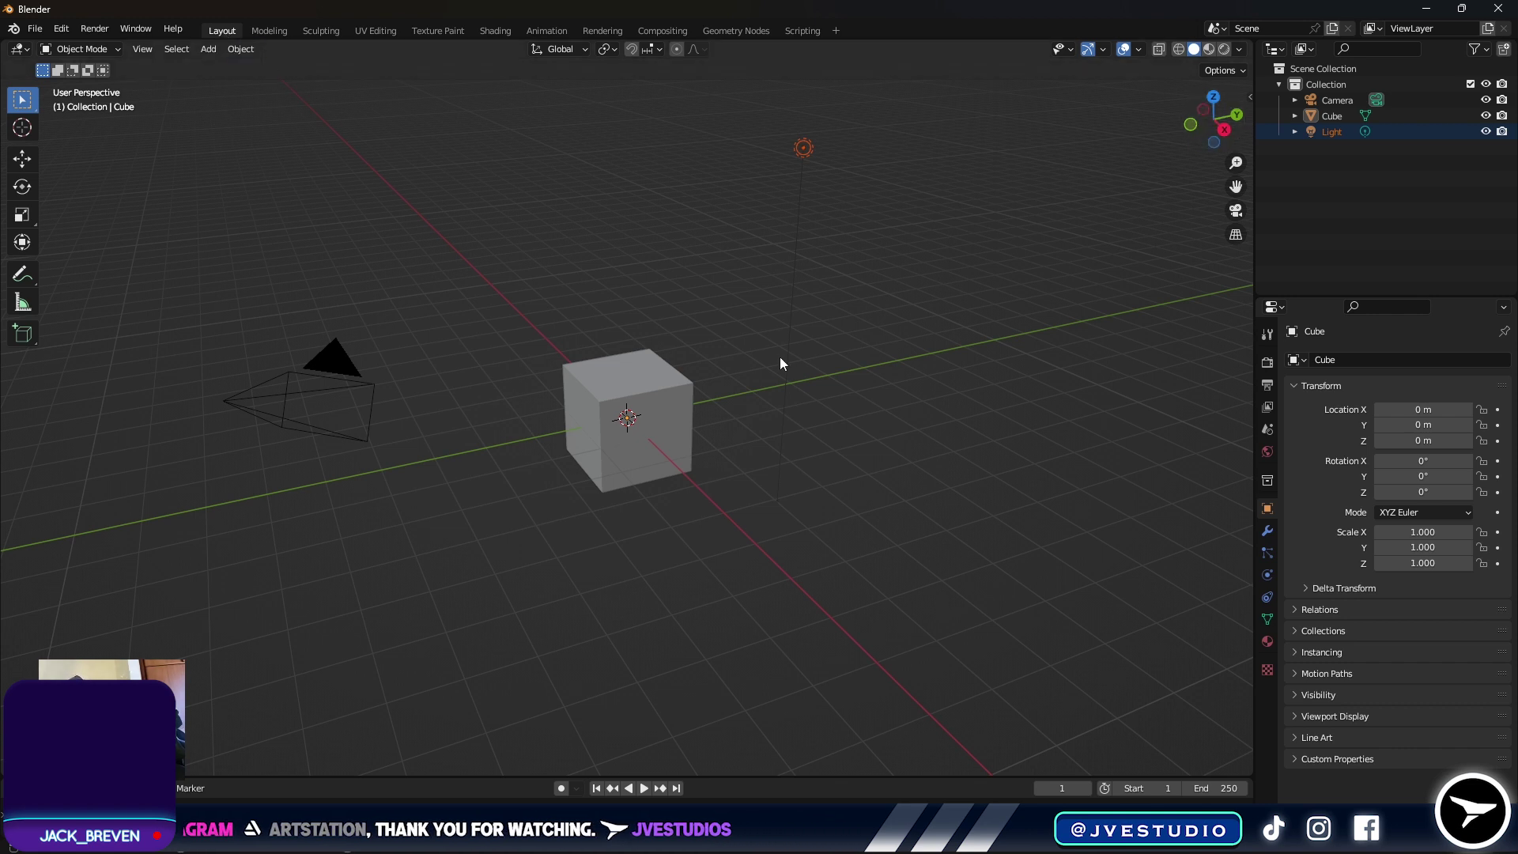
# - In the Modeling workspace, scale the cube by 1.5, then by 0.5
pyautogui.click(272, 30)
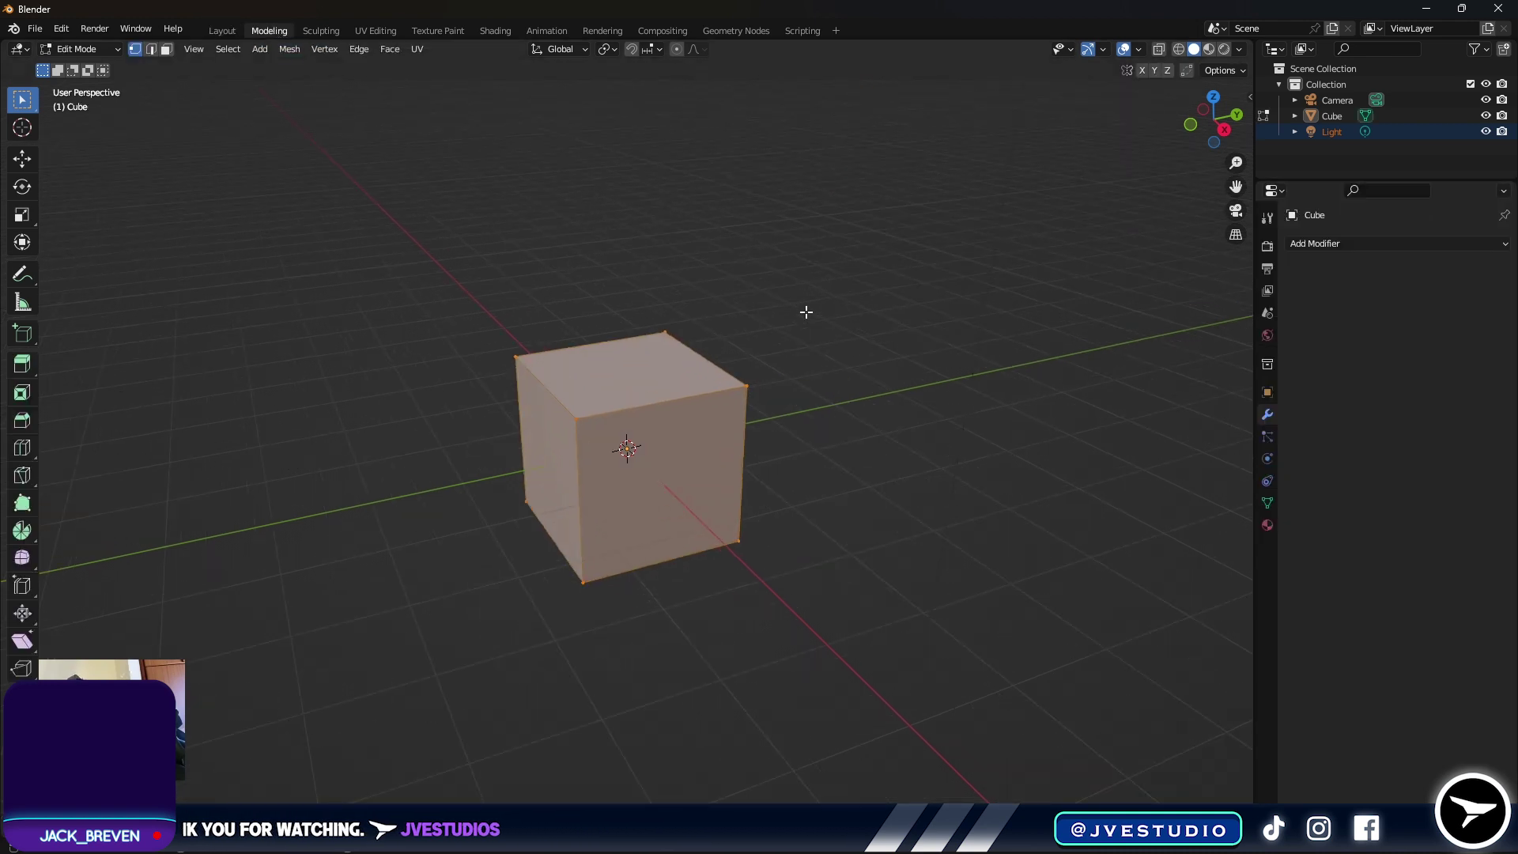
pyautogui.write('s1.5')
pyautogui.press('Return')
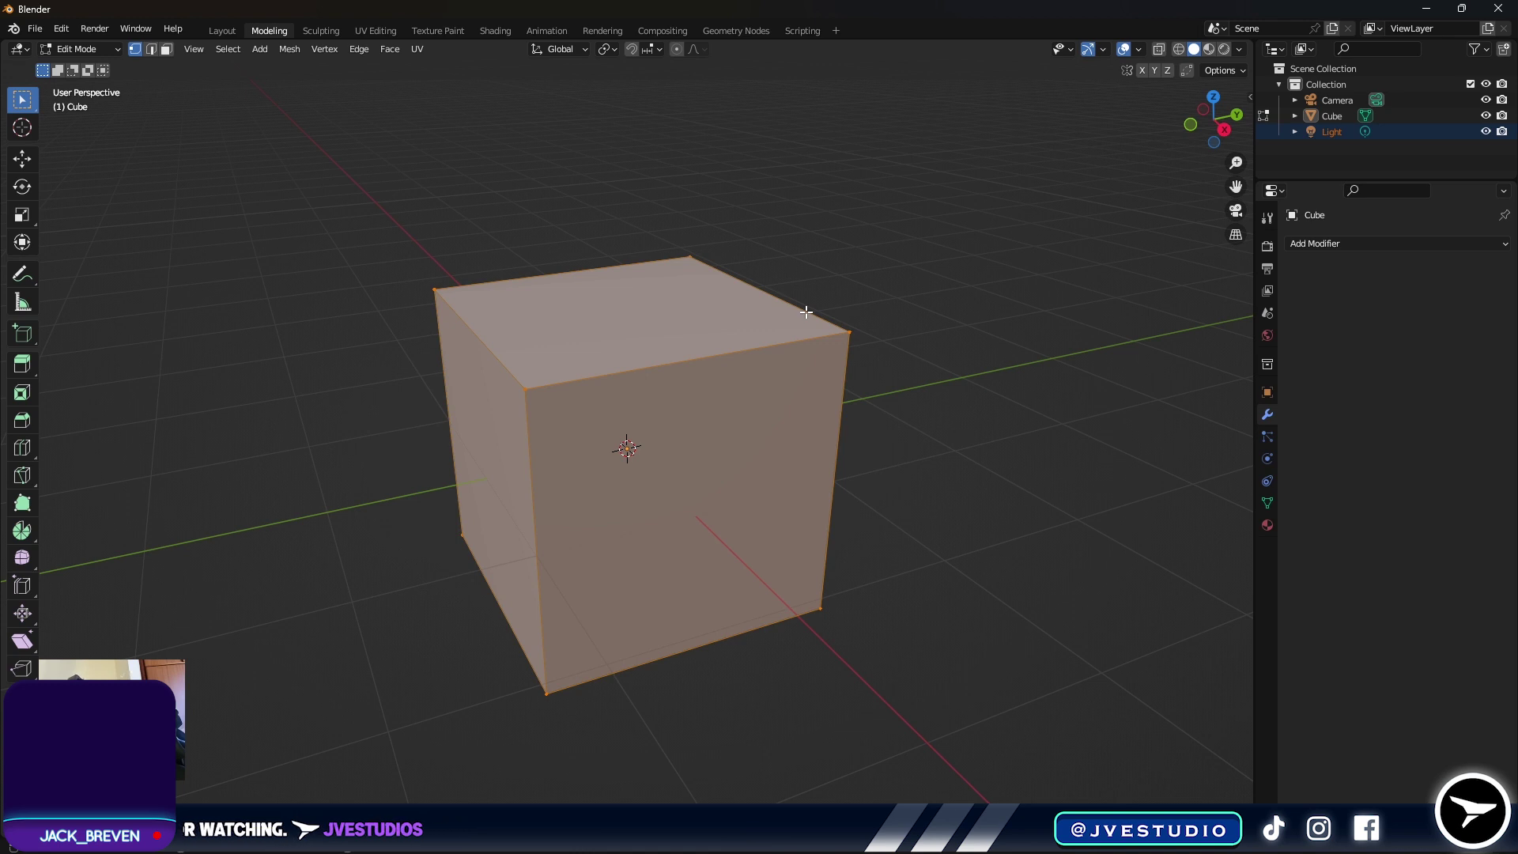
pyautogui.write('s0.5')
pyautogui.press('Return')
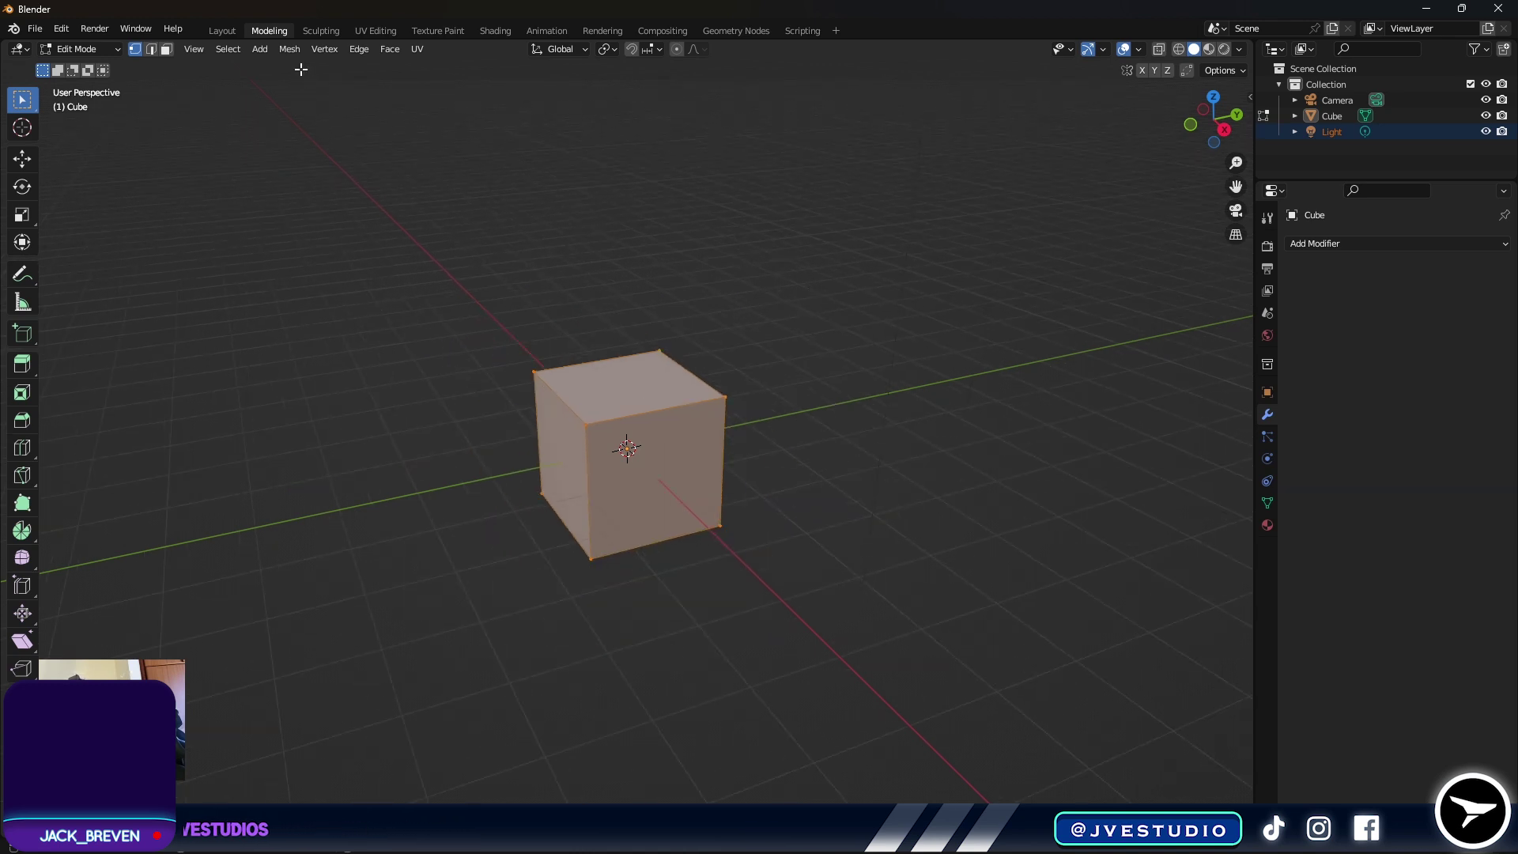
# - Switch to the Sculpting workspace and orbit and zoom the view of the cube
pyautogui.click(321, 32)
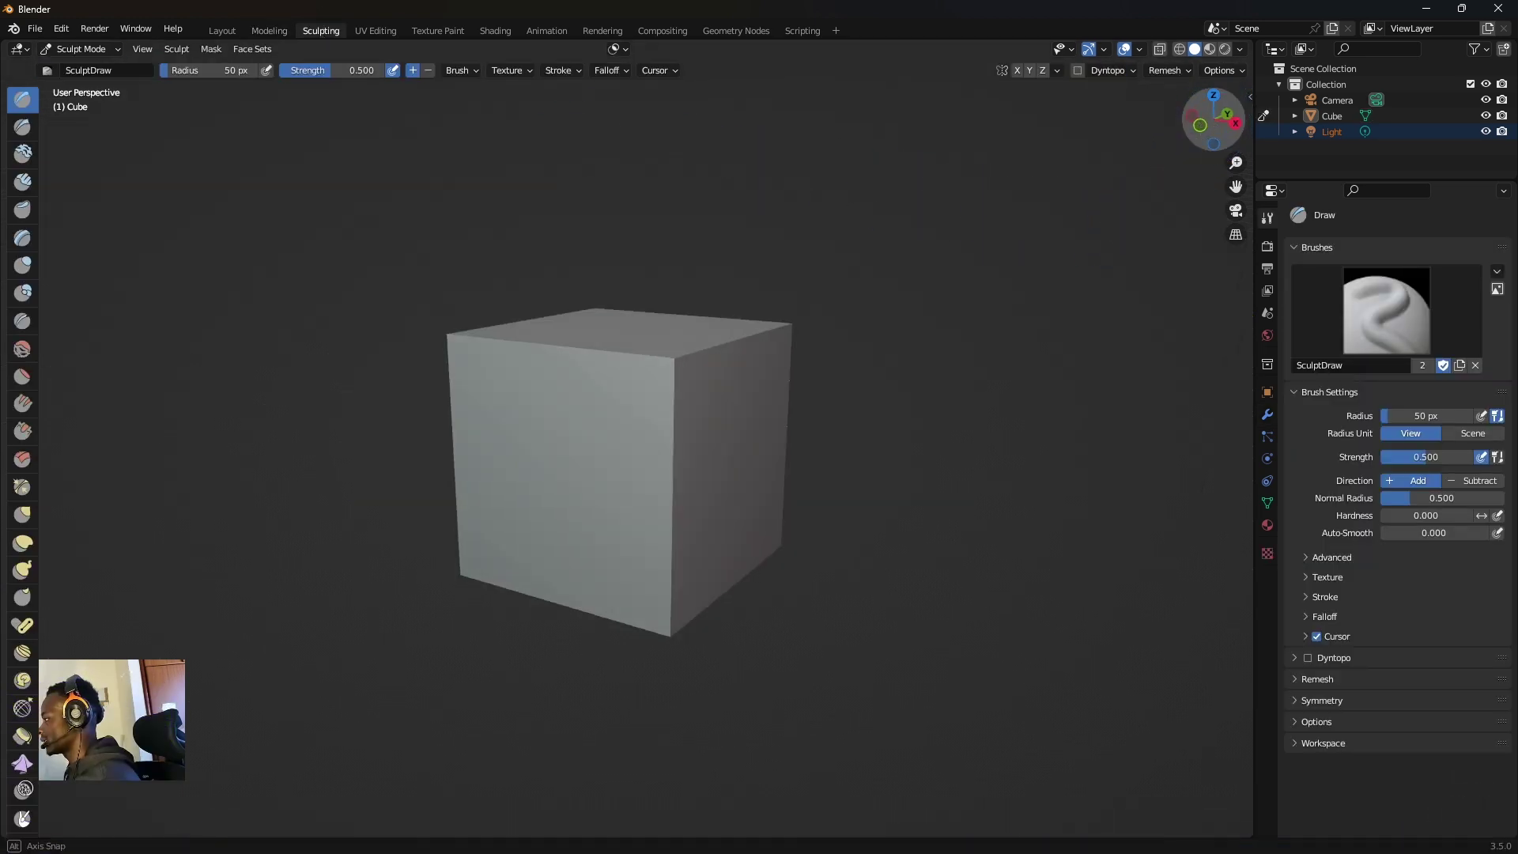
pyautogui.moveTo(1223, 126); pyautogui.dragTo(1206, 136)
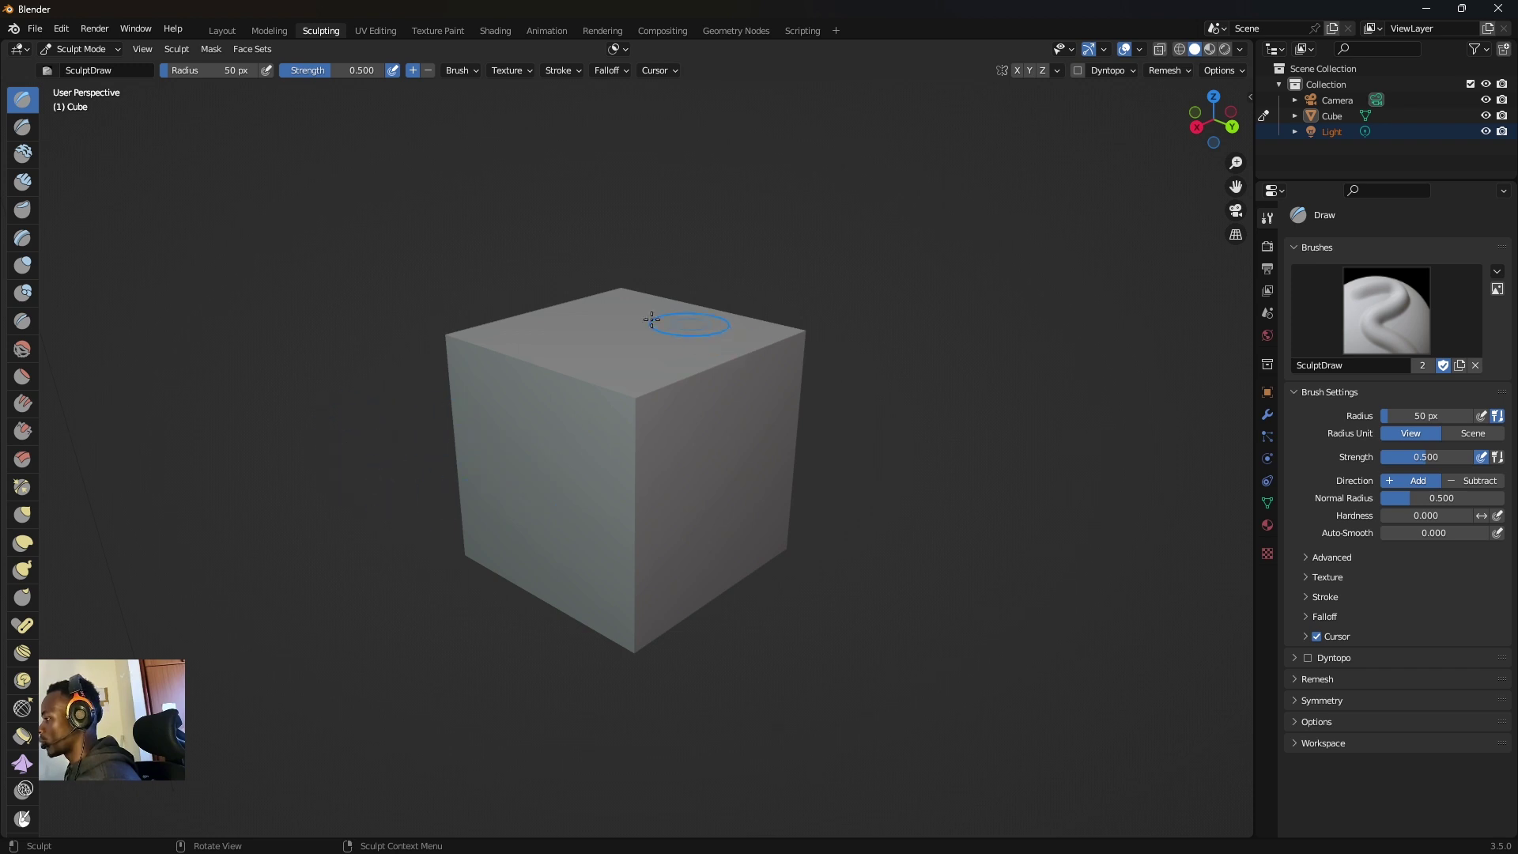
pyautogui.scroll(-3, 11, 229)
pyautogui.scroll(-1, 558, 214)
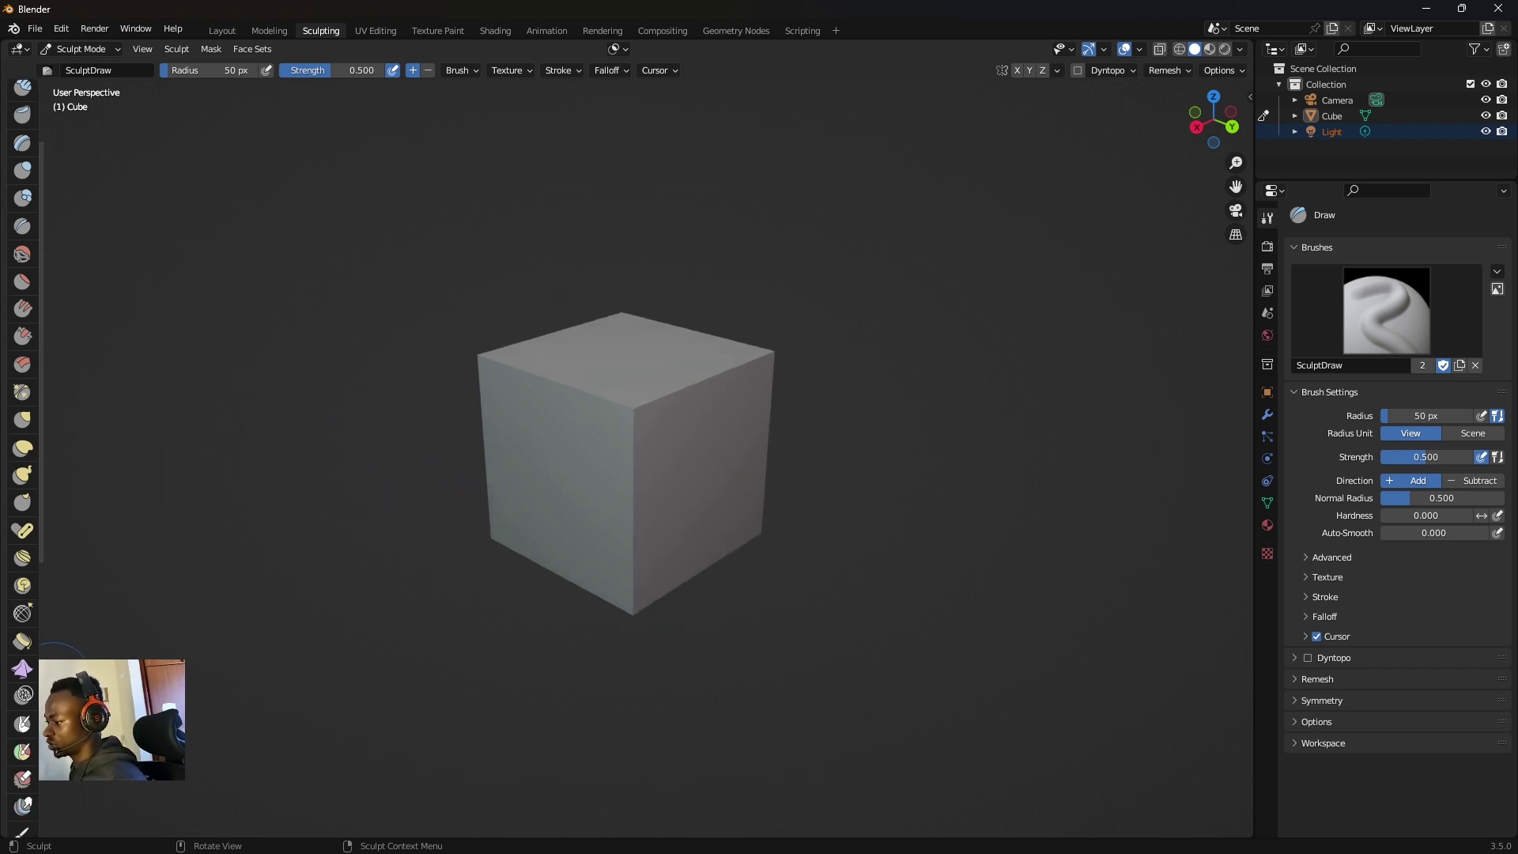
# - Visit UV Editing, zooming and orbiting its 3D view, then the Texture Paint and Shading workspaces
pyautogui.click(383, 32)
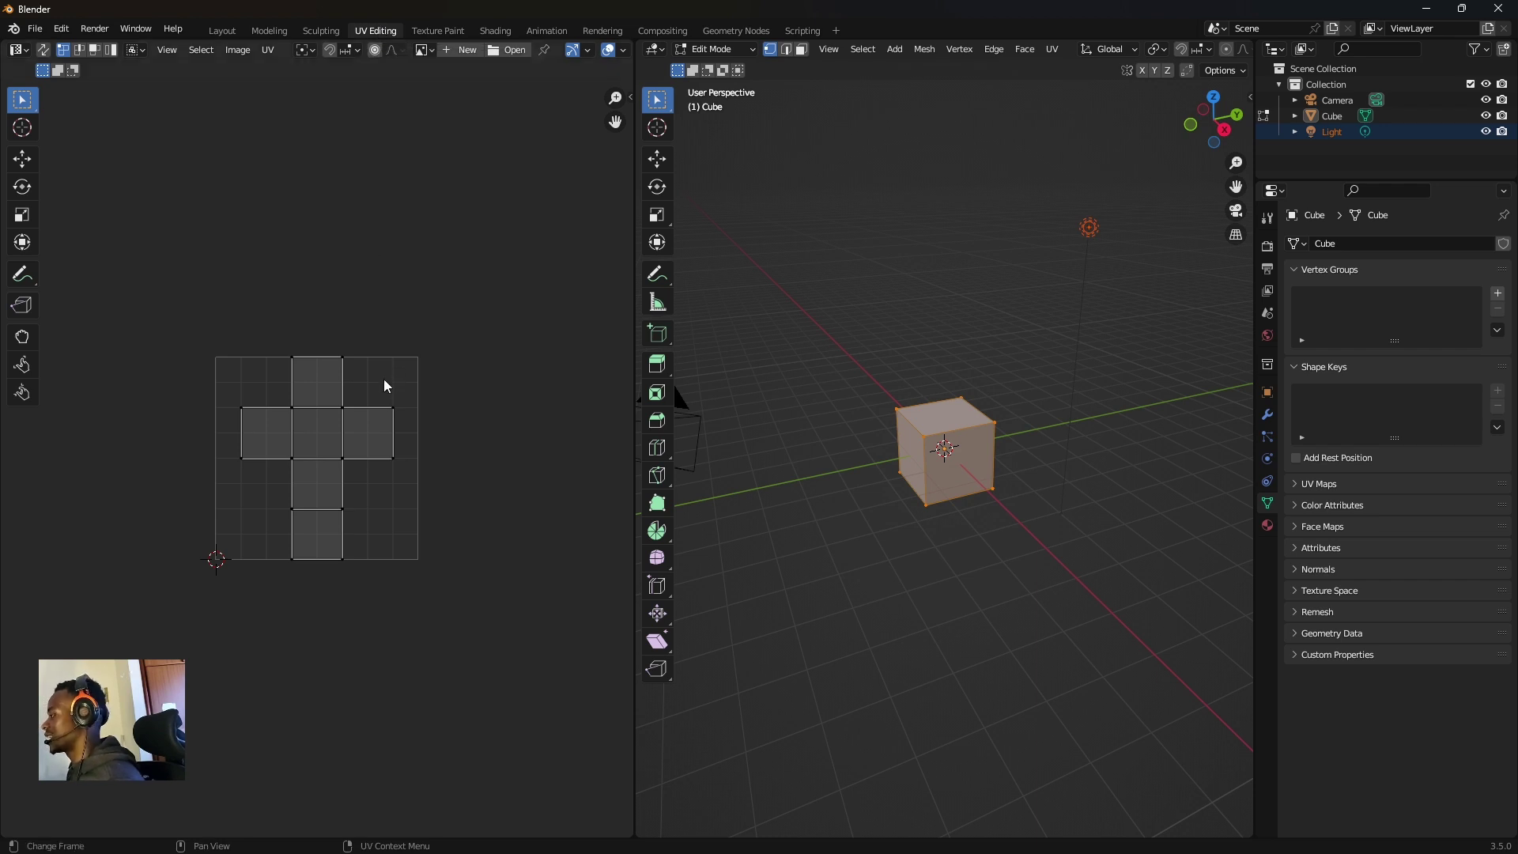
pyautogui.scroll(2, 1106, 289)
pyautogui.scroll(2, 1105, 289)
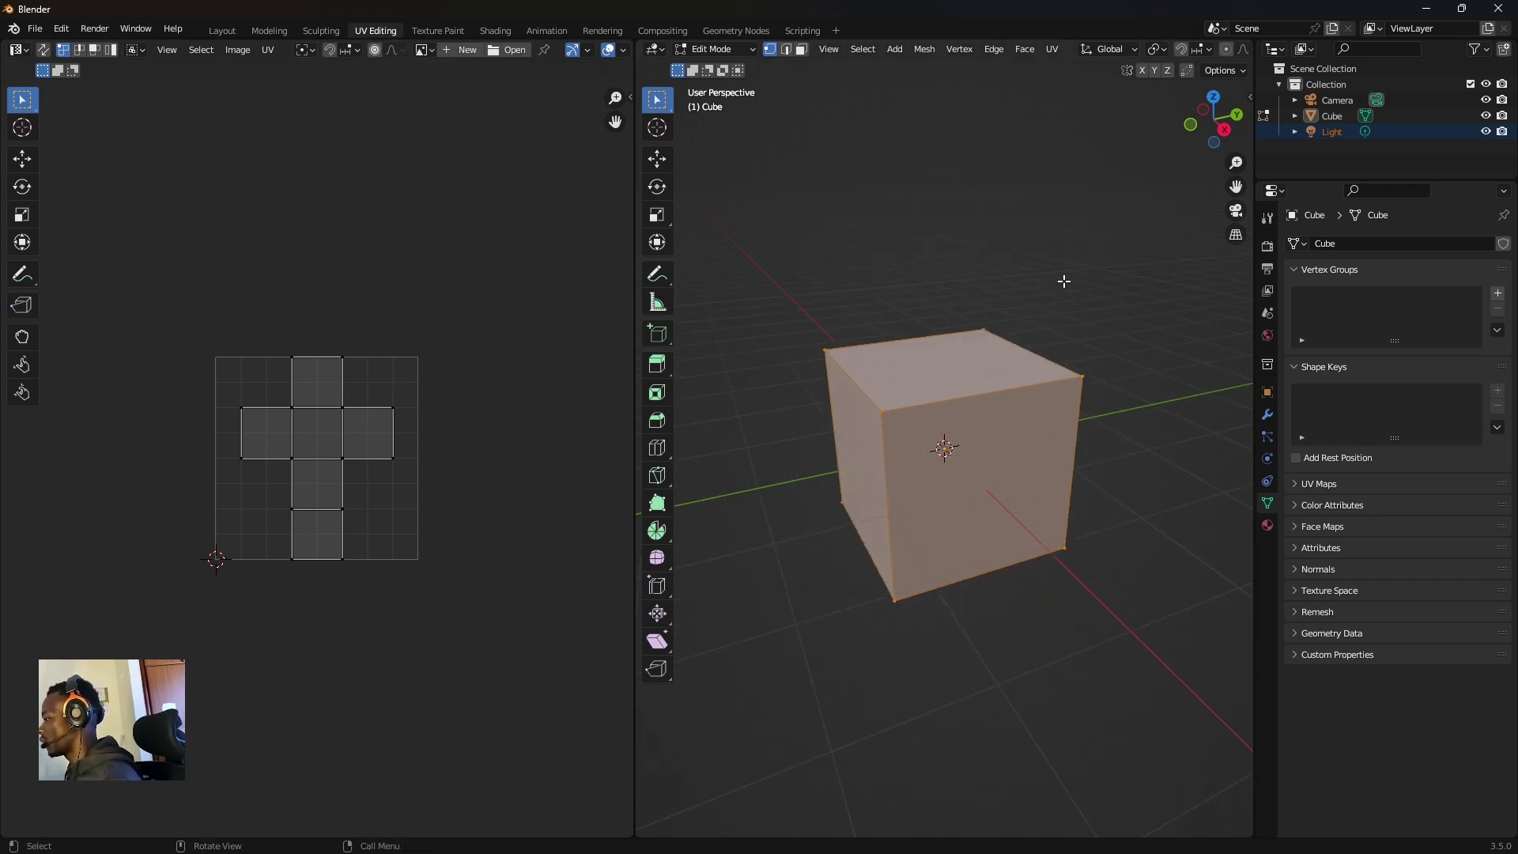
pyautogui.moveTo(1214, 120)
pyautogui.mouseDown()
pyautogui.moveTo(1238, 123)
pyautogui.moveTo(1218, 119)
pyautogui.mouseUp()
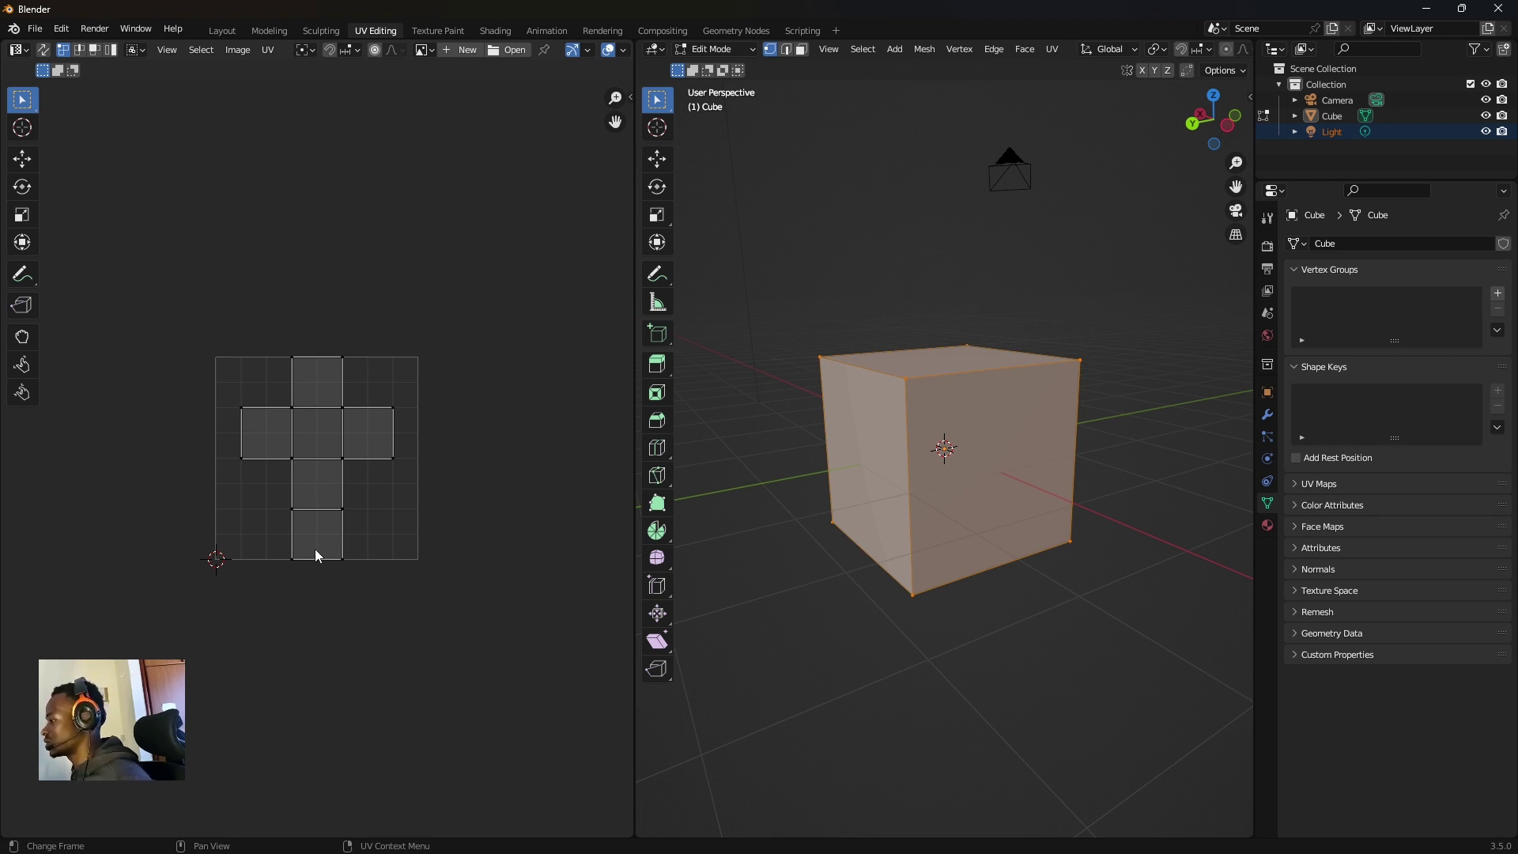
pyautogui.click(434, 30)
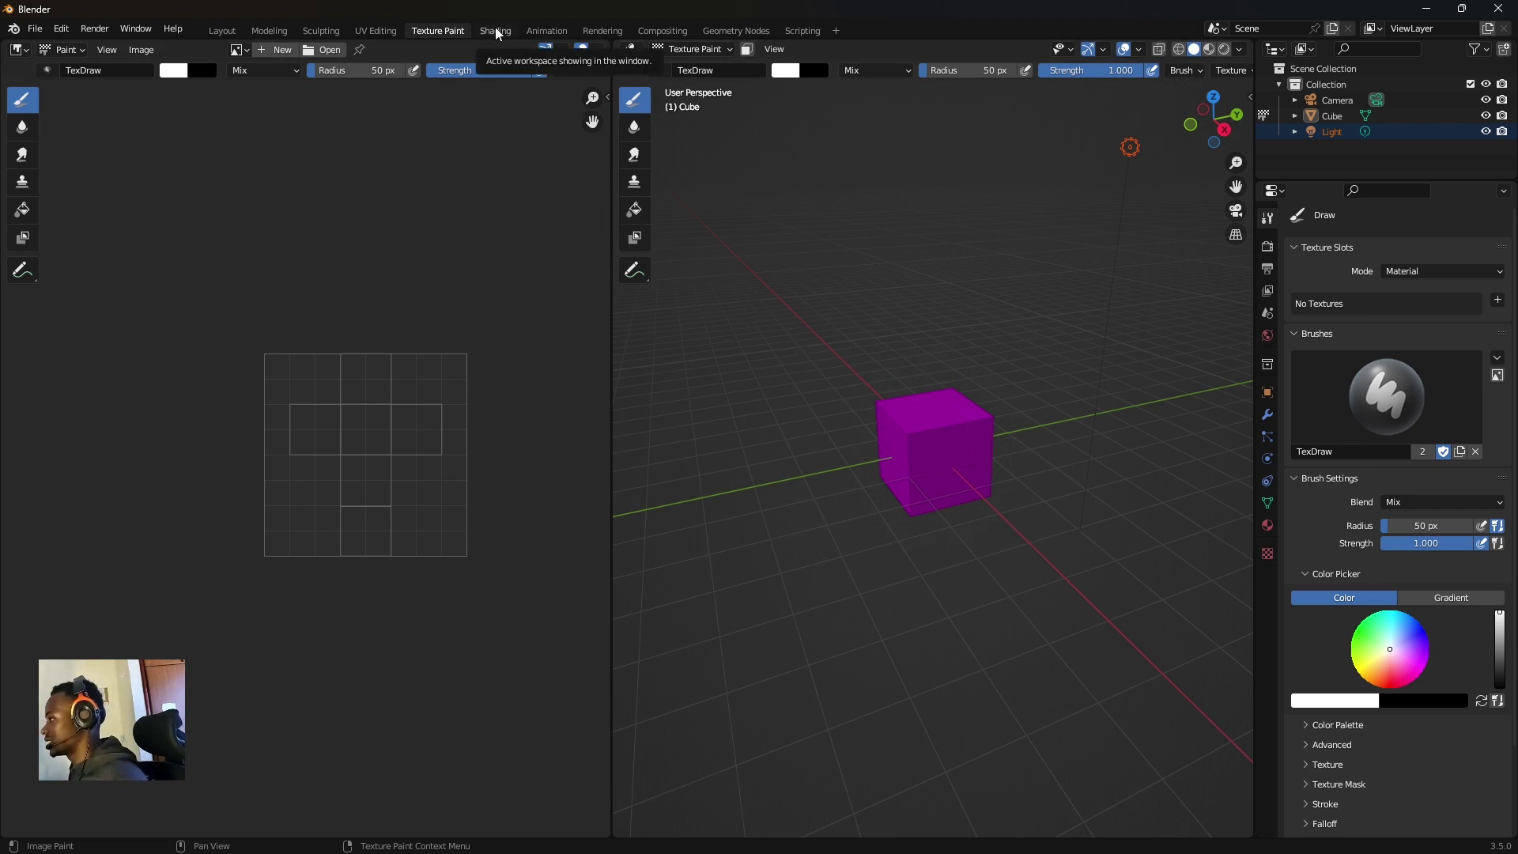
pyautogui.click(498, 35)
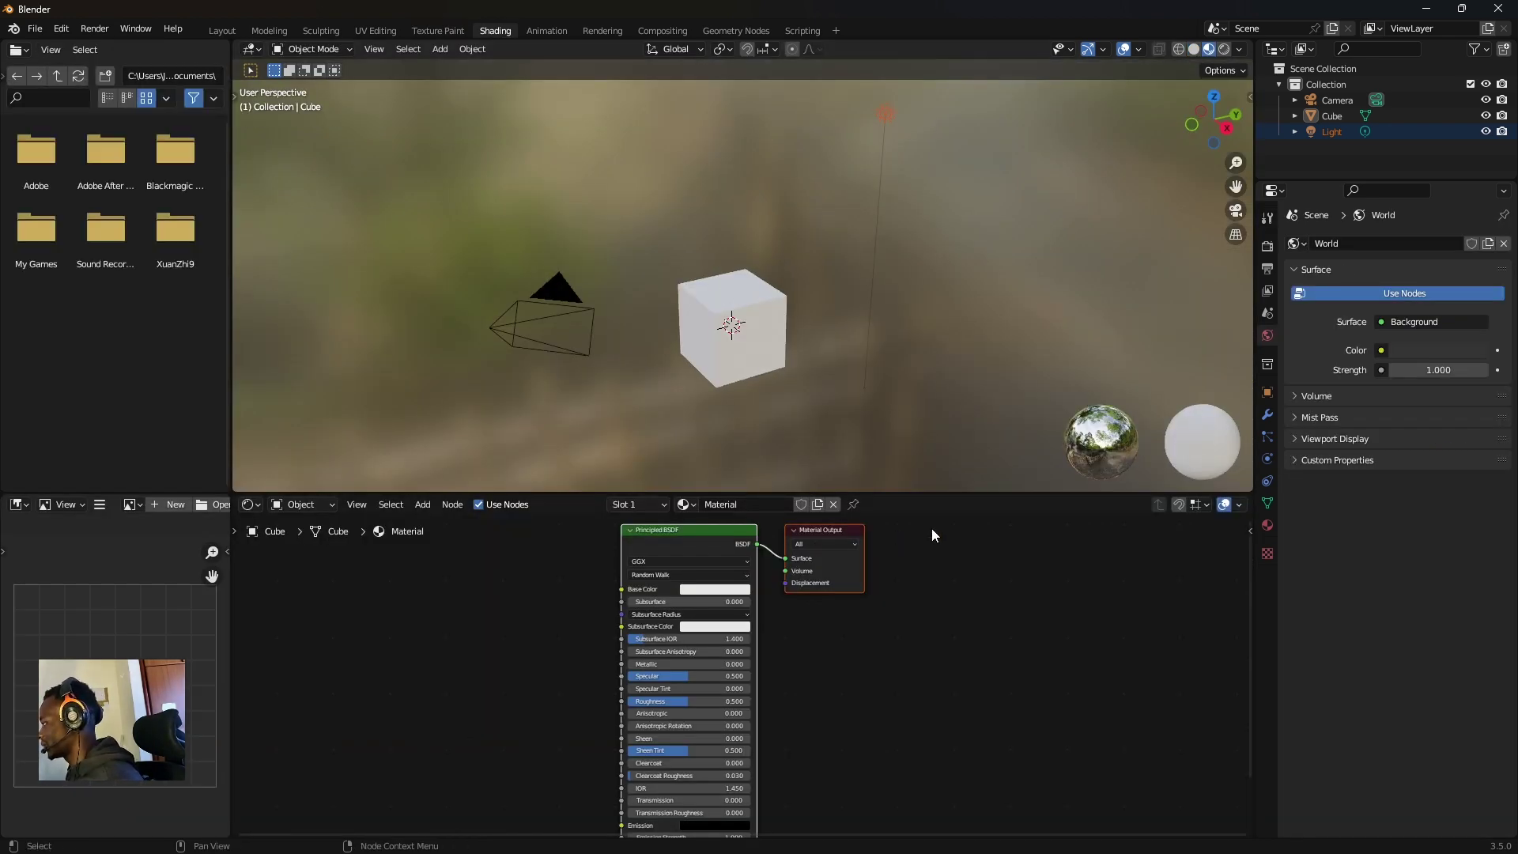
# - Make the Principled BSDF Base Color red, then switch to the Animation workspace
pyautogui.scroll(4, 877, 286)
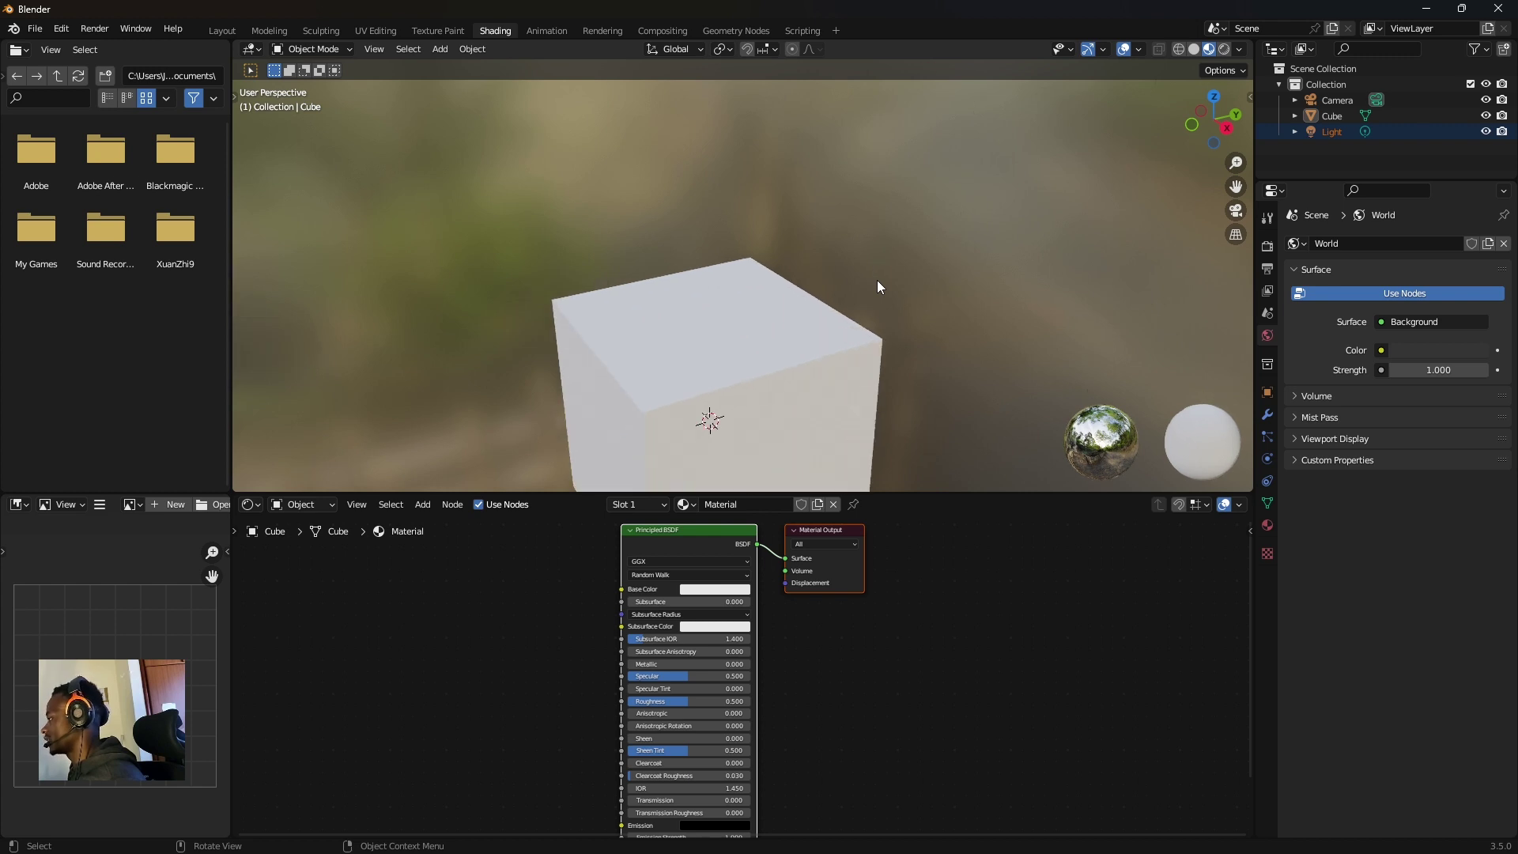
pyautogui.scroll(-1, 870, 292)
pyautogui.click(721, 590)
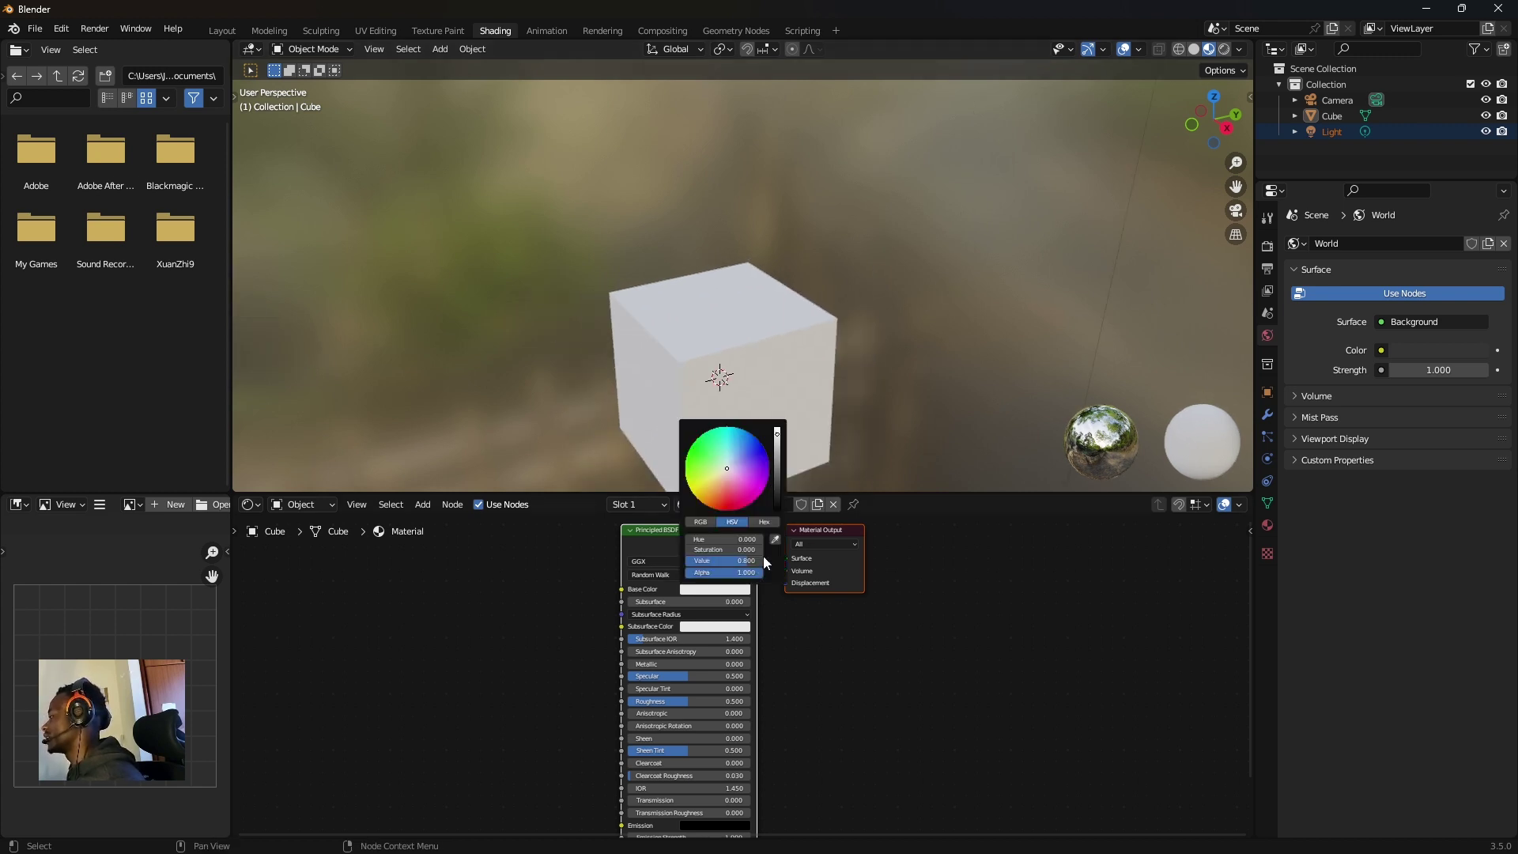
pyautogui.moveTo(729, 492); pyautogui.dragTo(761, 477)
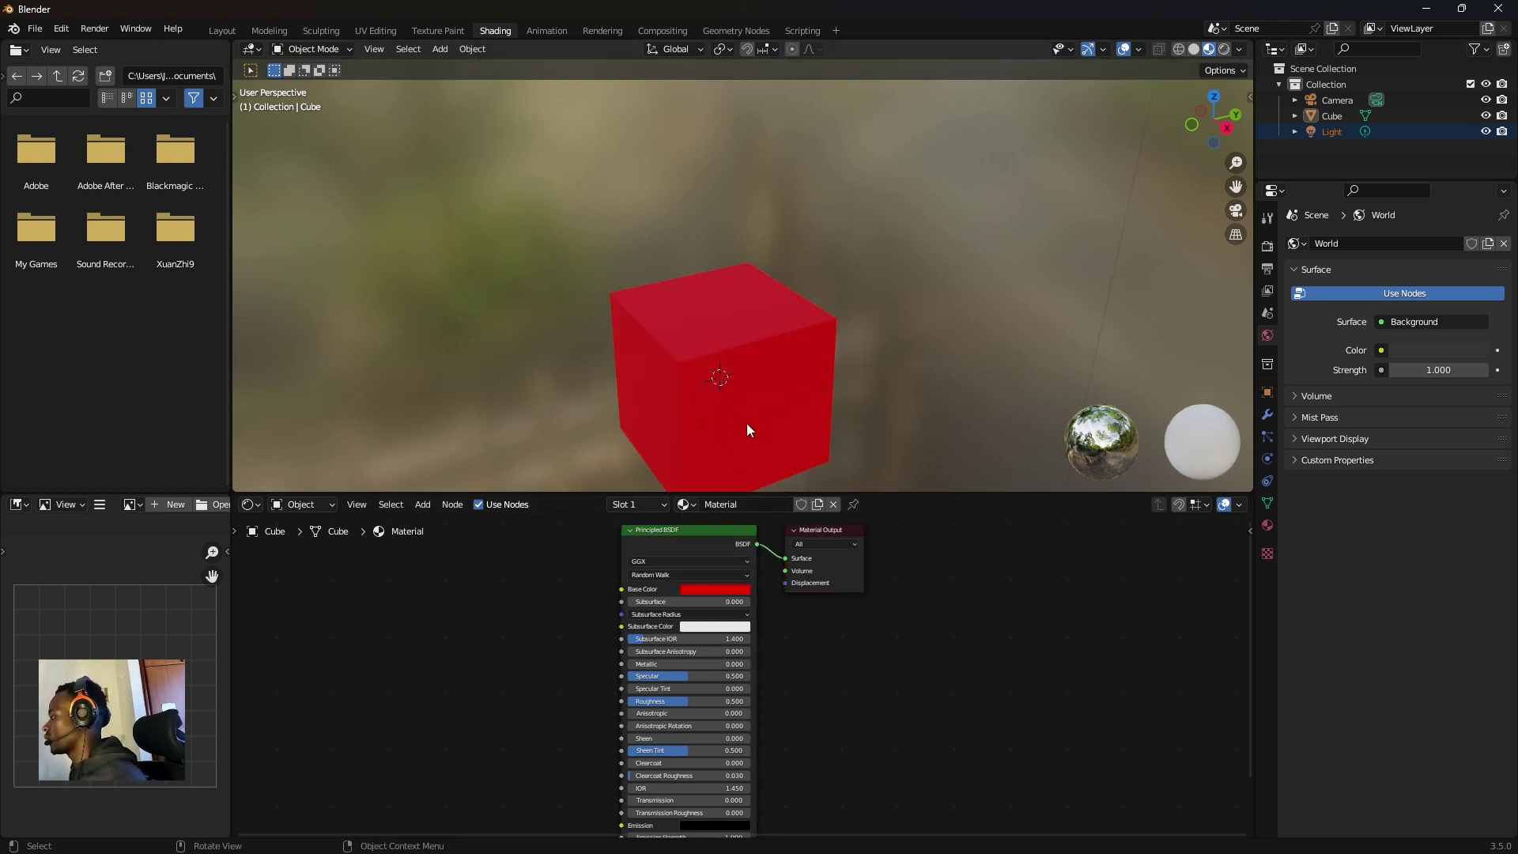
pyautogui.click(554, 32)
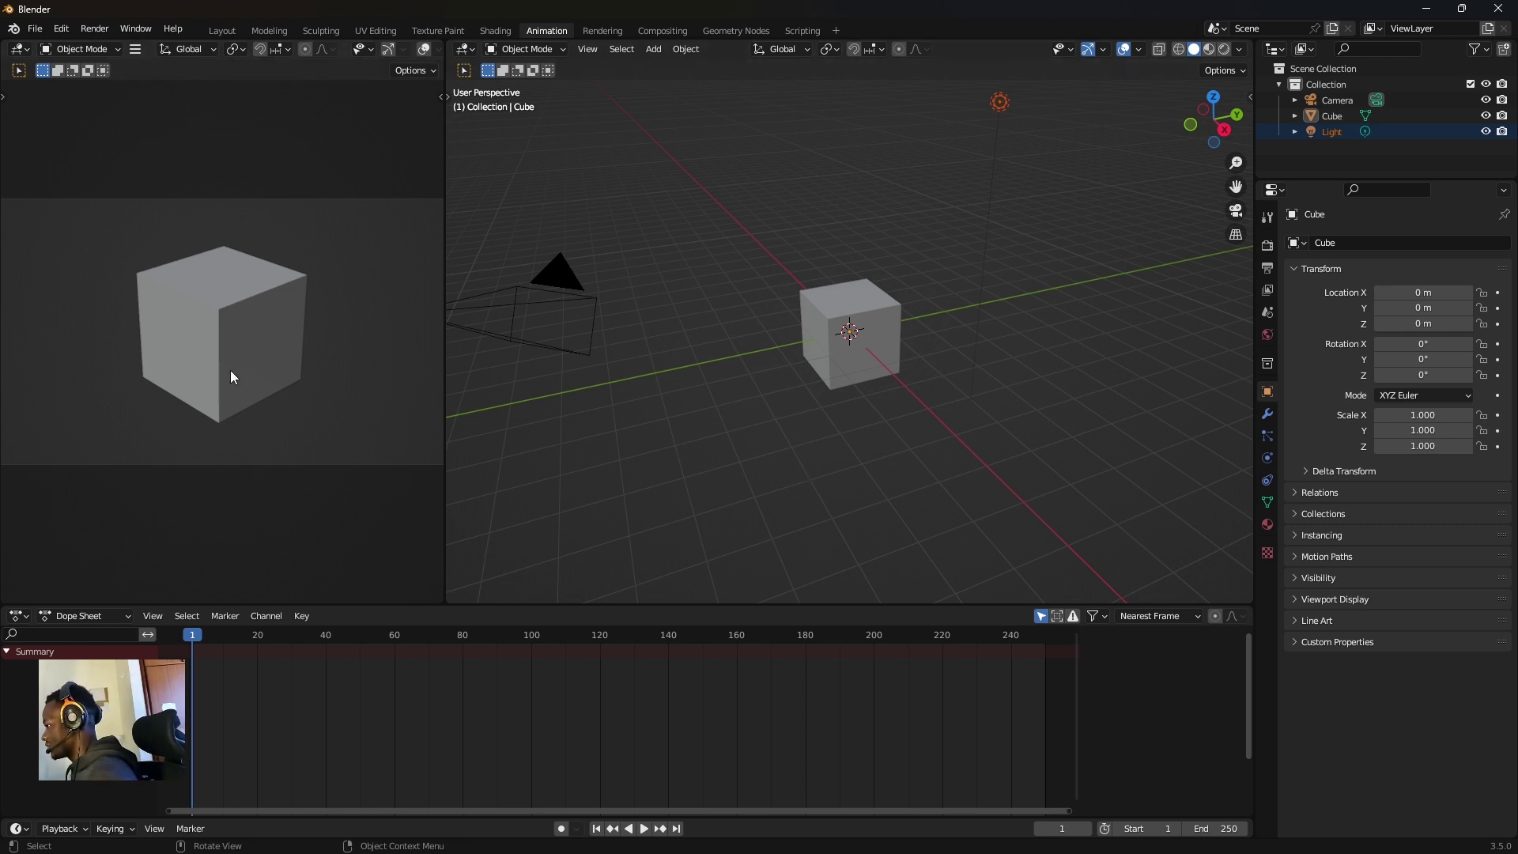
# - Step through the Rendering, Compositing, Geometry Nodes and Scripting workspaces in turn
pyautogui.click(603, 32)
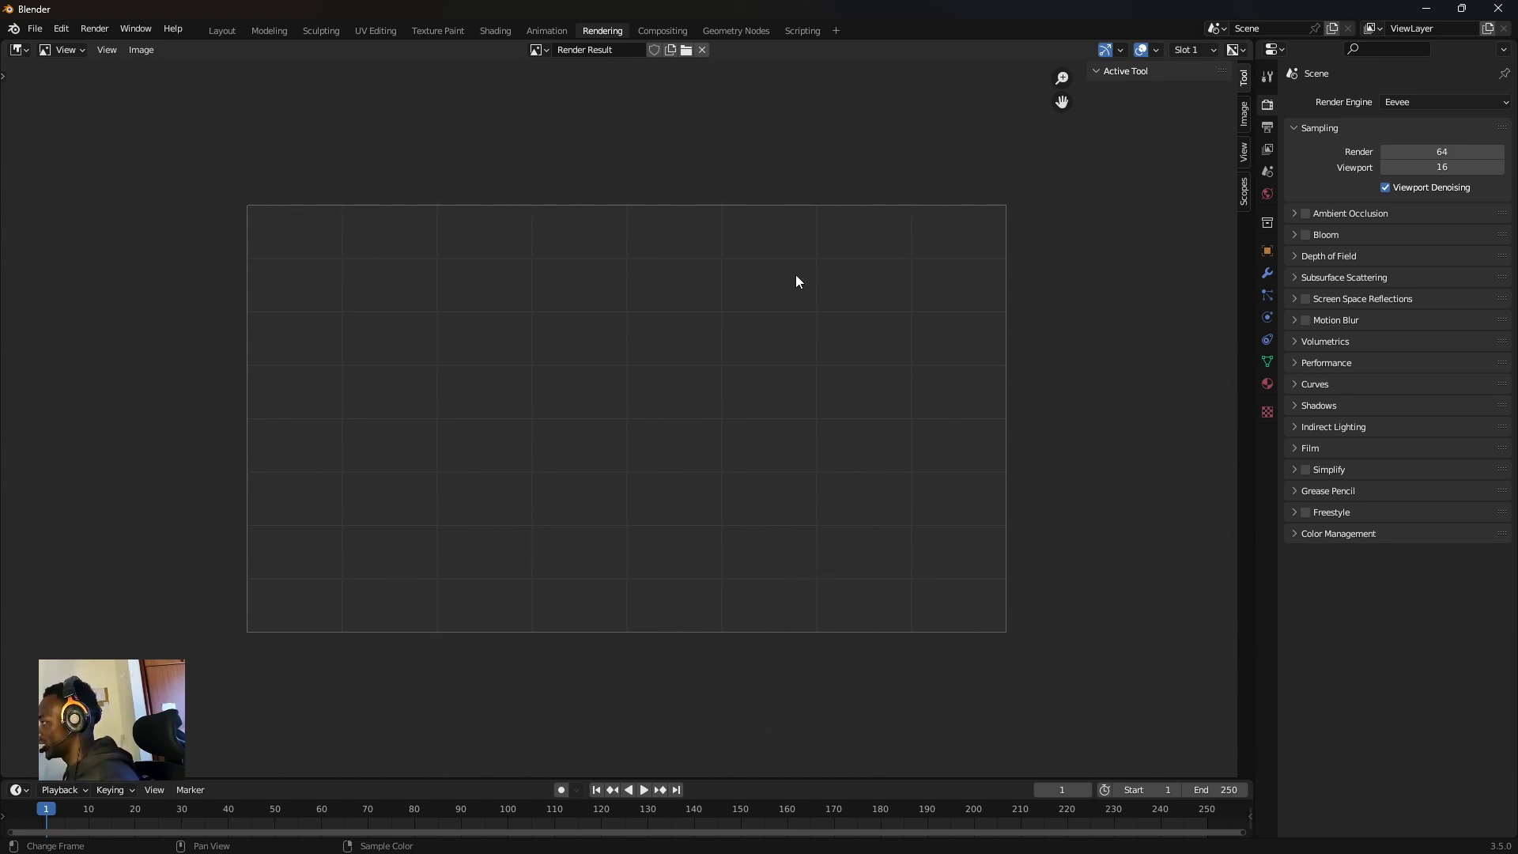
pyautogui.click(662, 30)
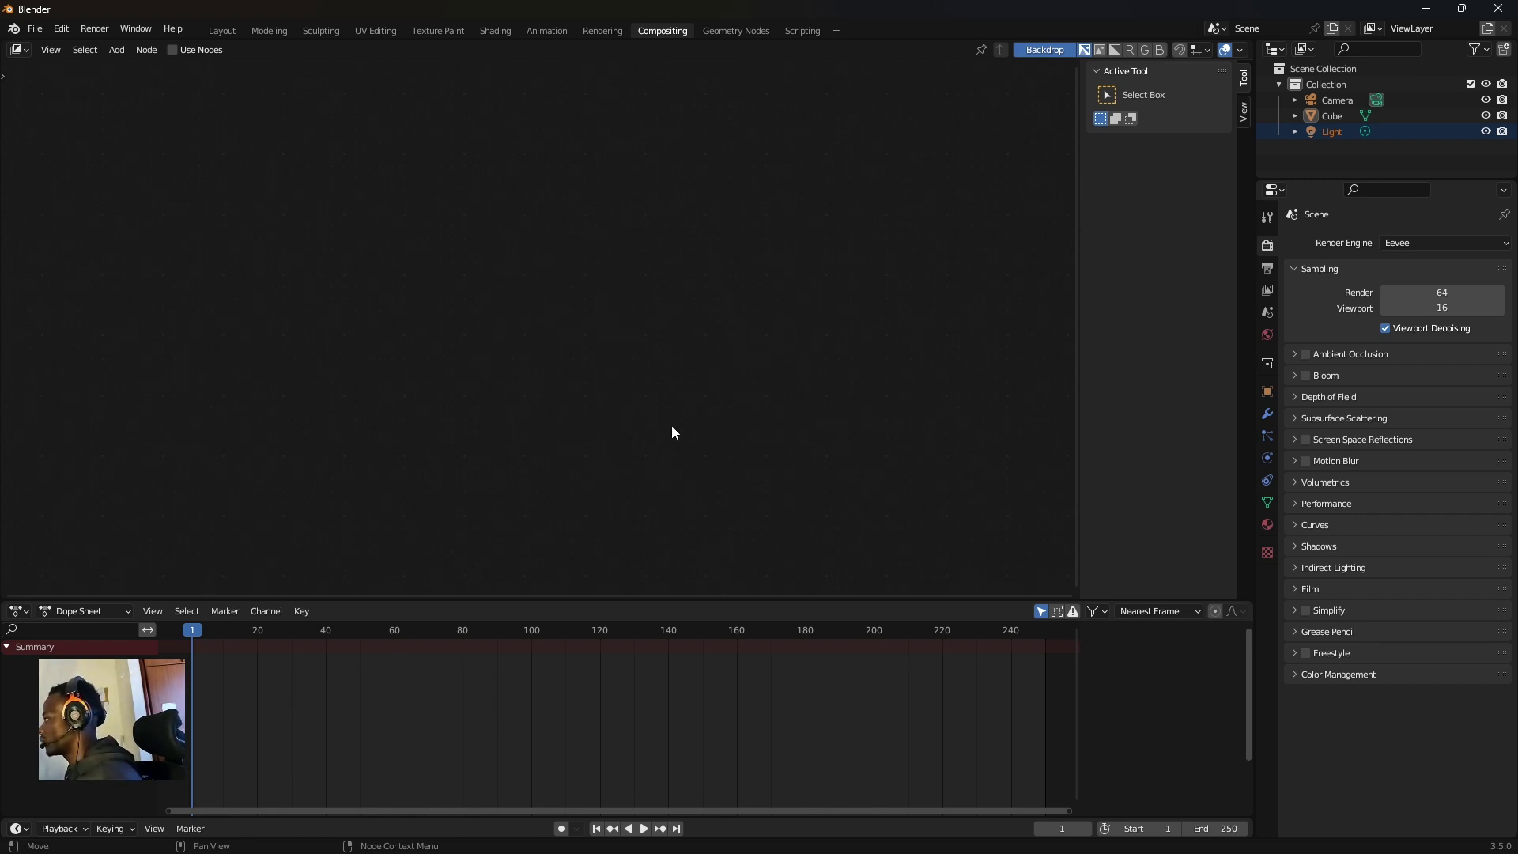
pyautogui.click(735, 33)
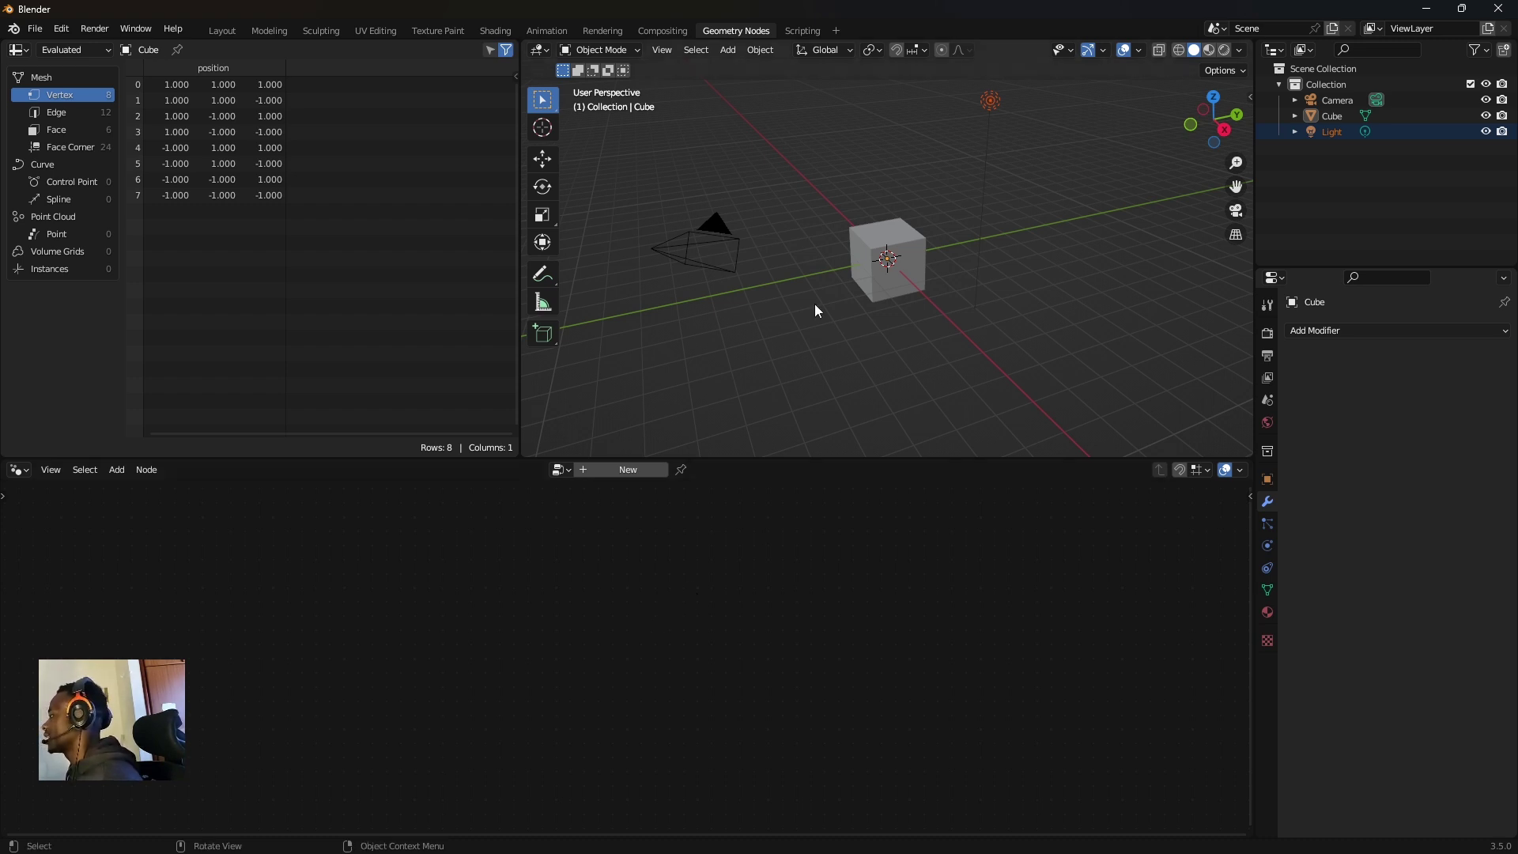
pyautogui.click(803, 32)
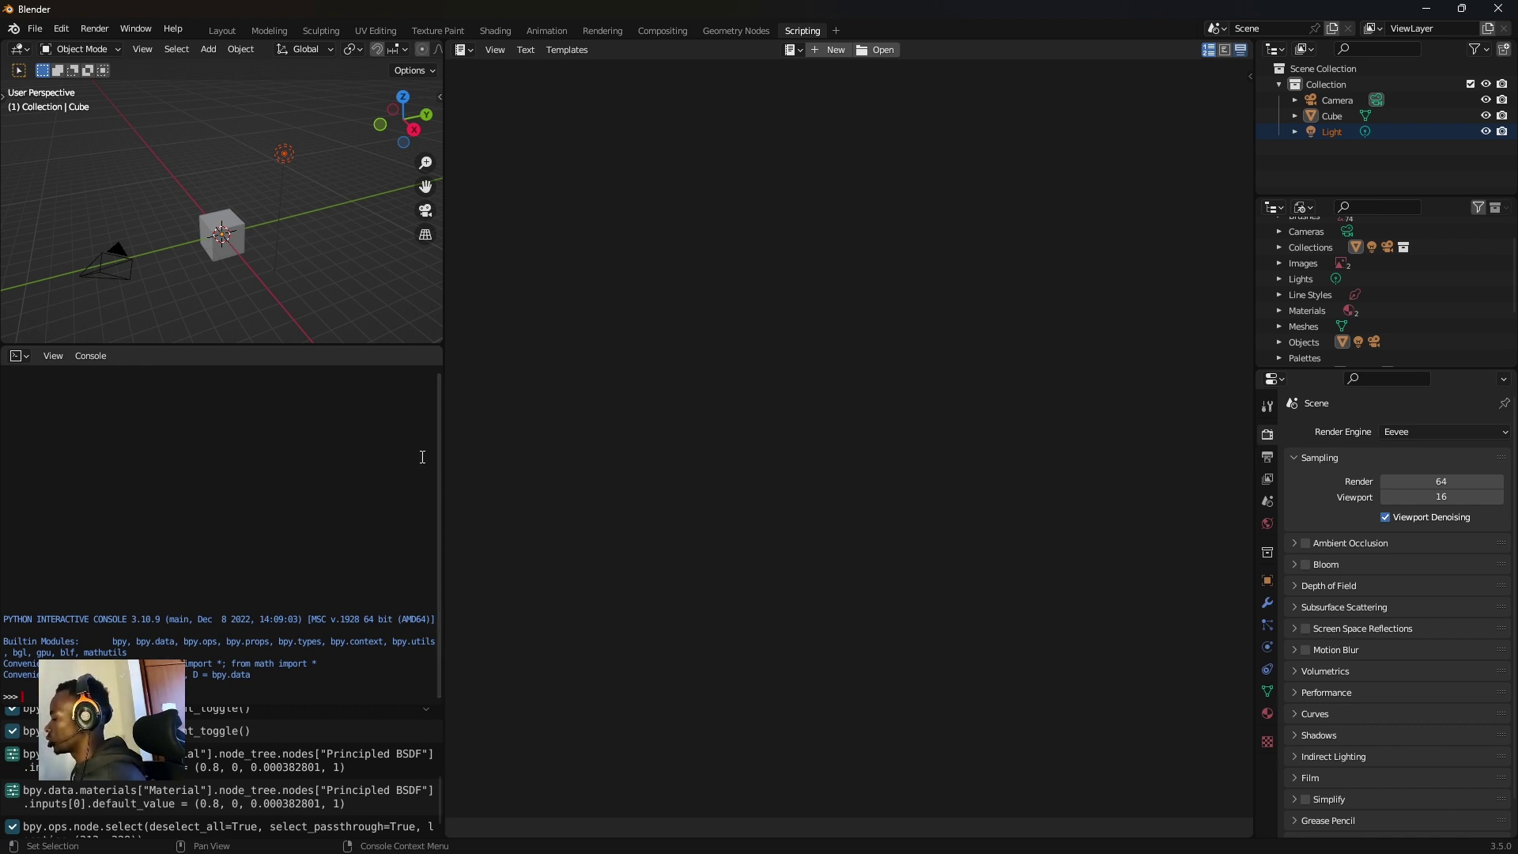
# - Browse the Add Workspace menu, then return to the Layout workspace
pyautogui.click(835, 30)
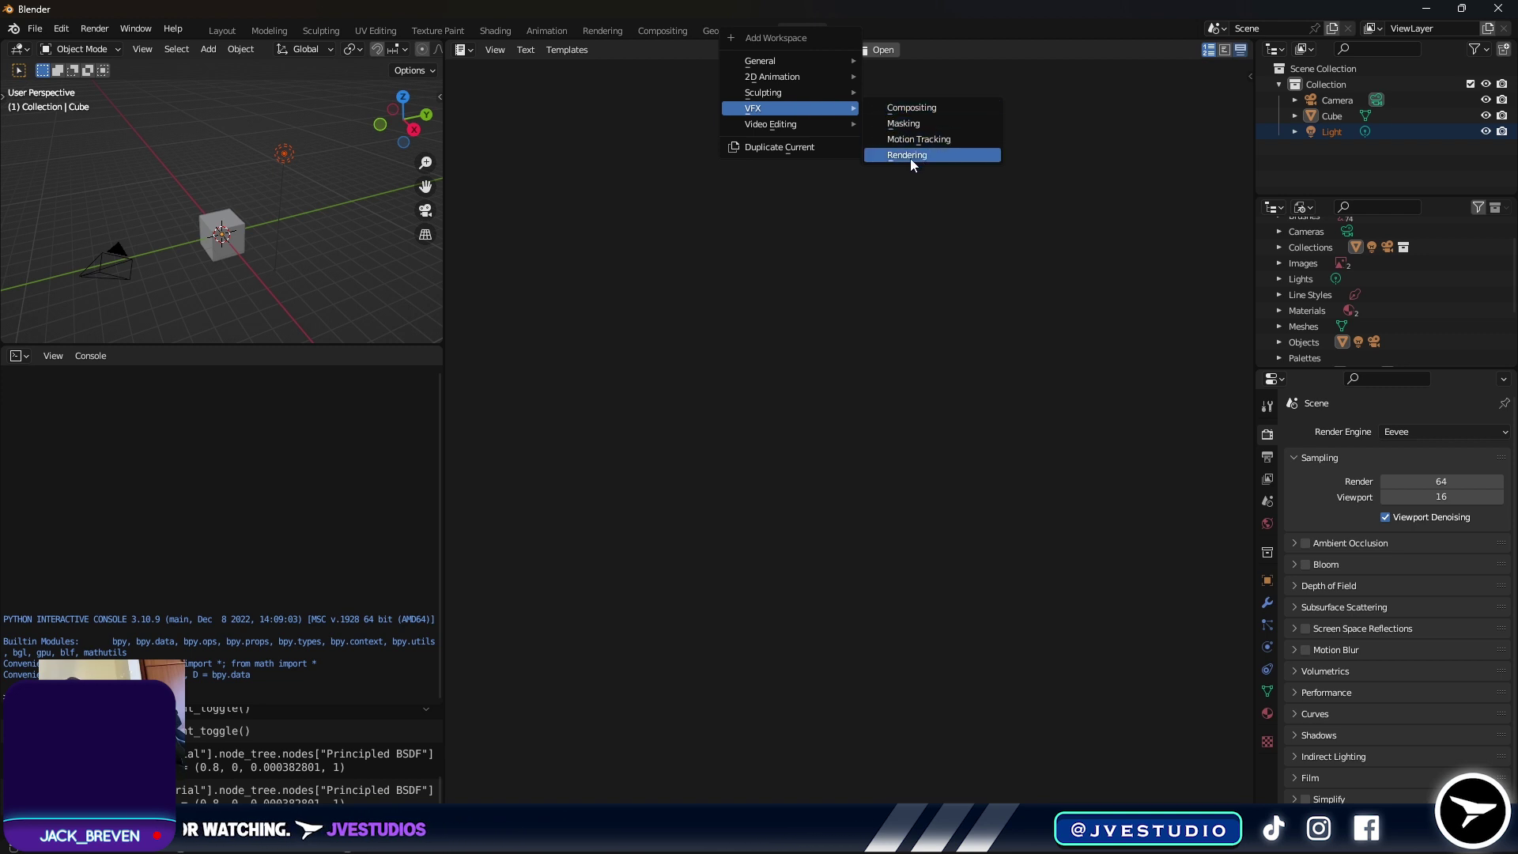
pyautogui.moveTo(771, 123)
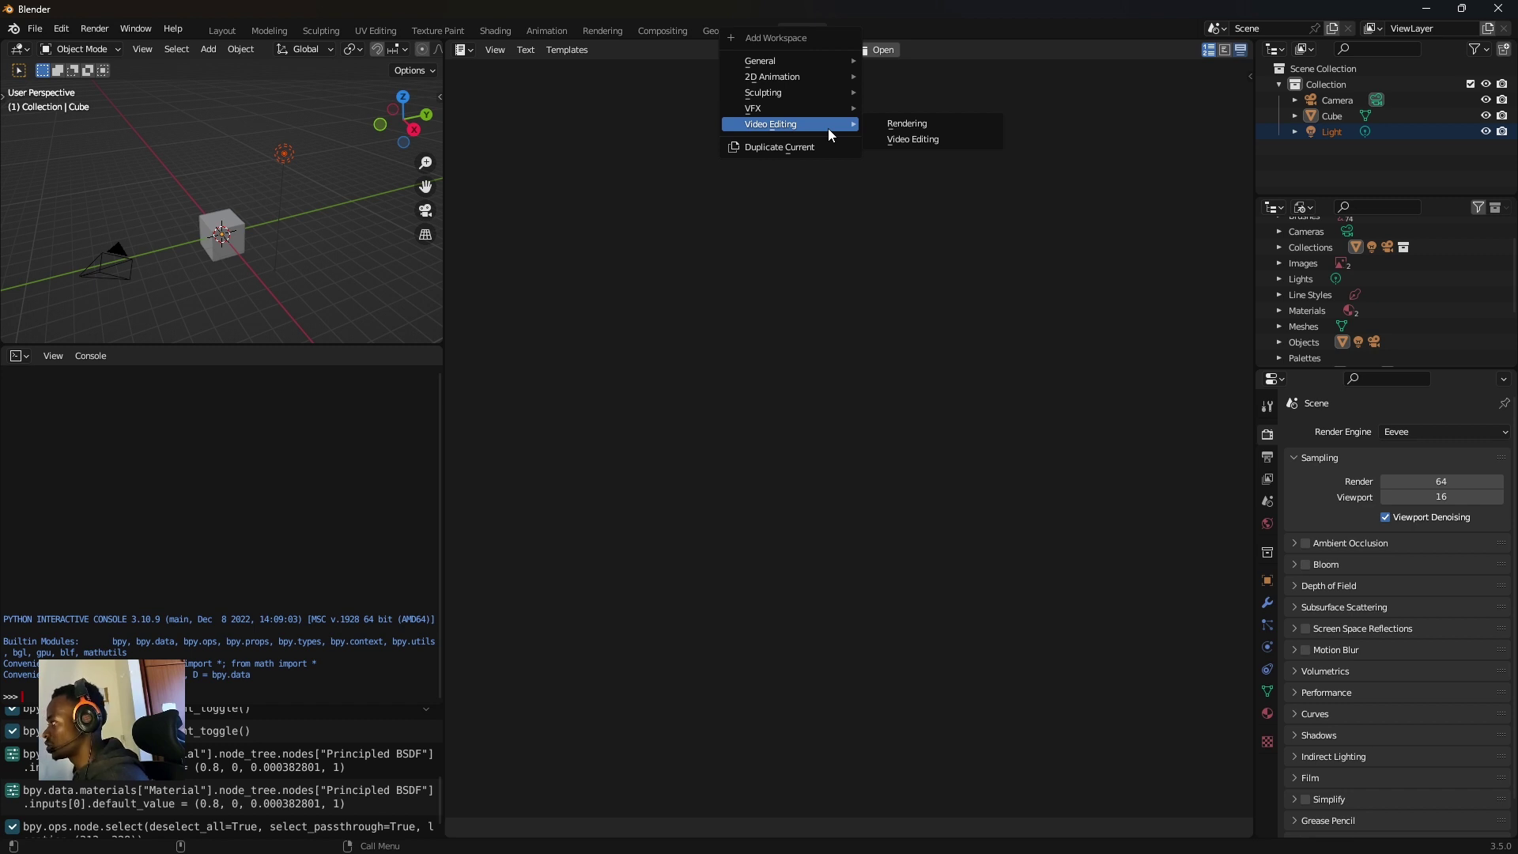
pyautogui.click(223, 34)
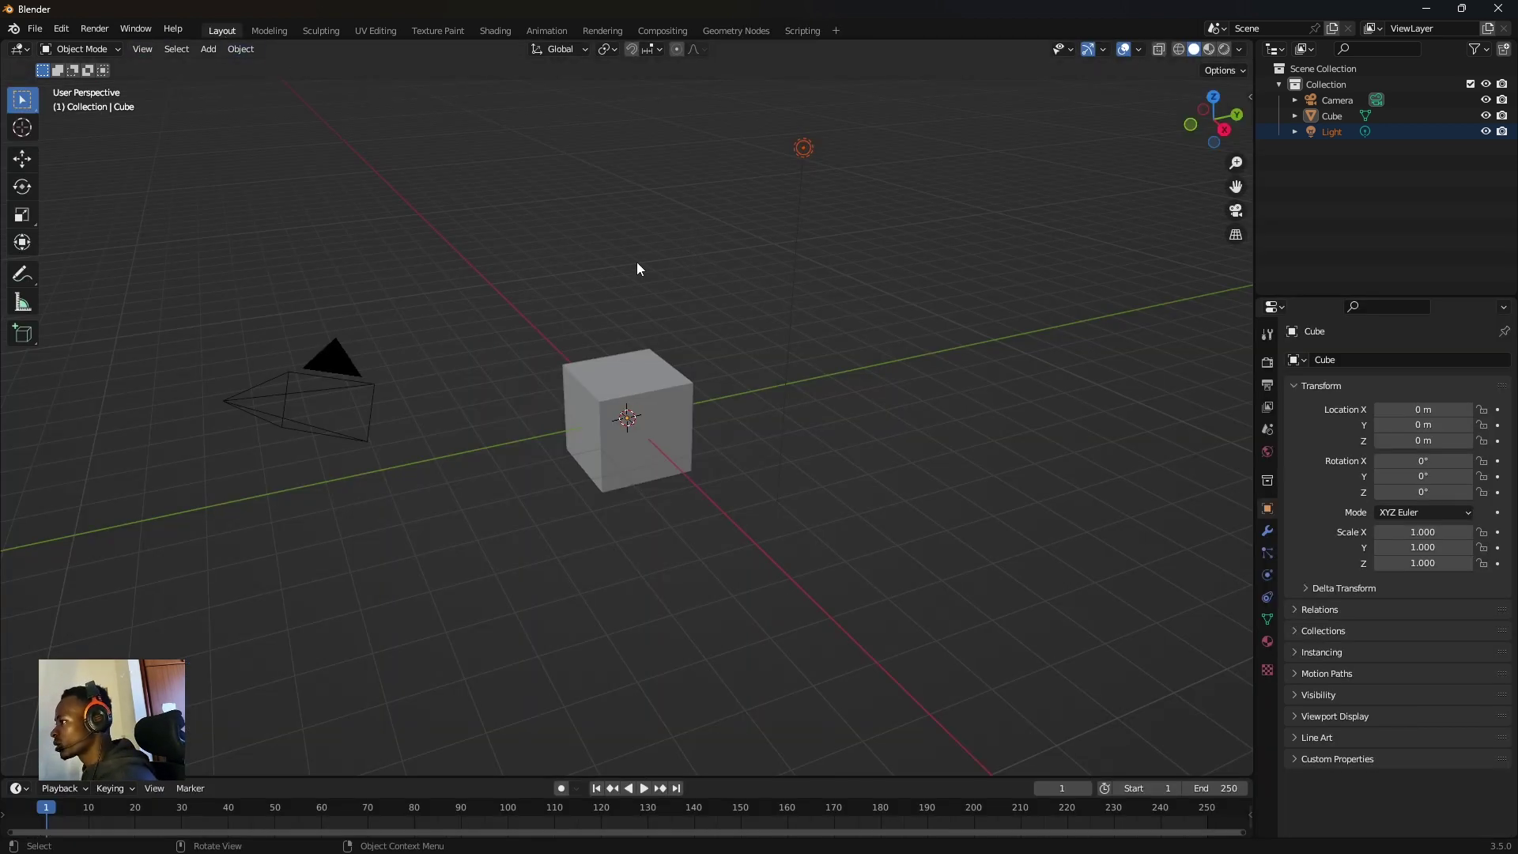
pyautogui.click(148, 51)
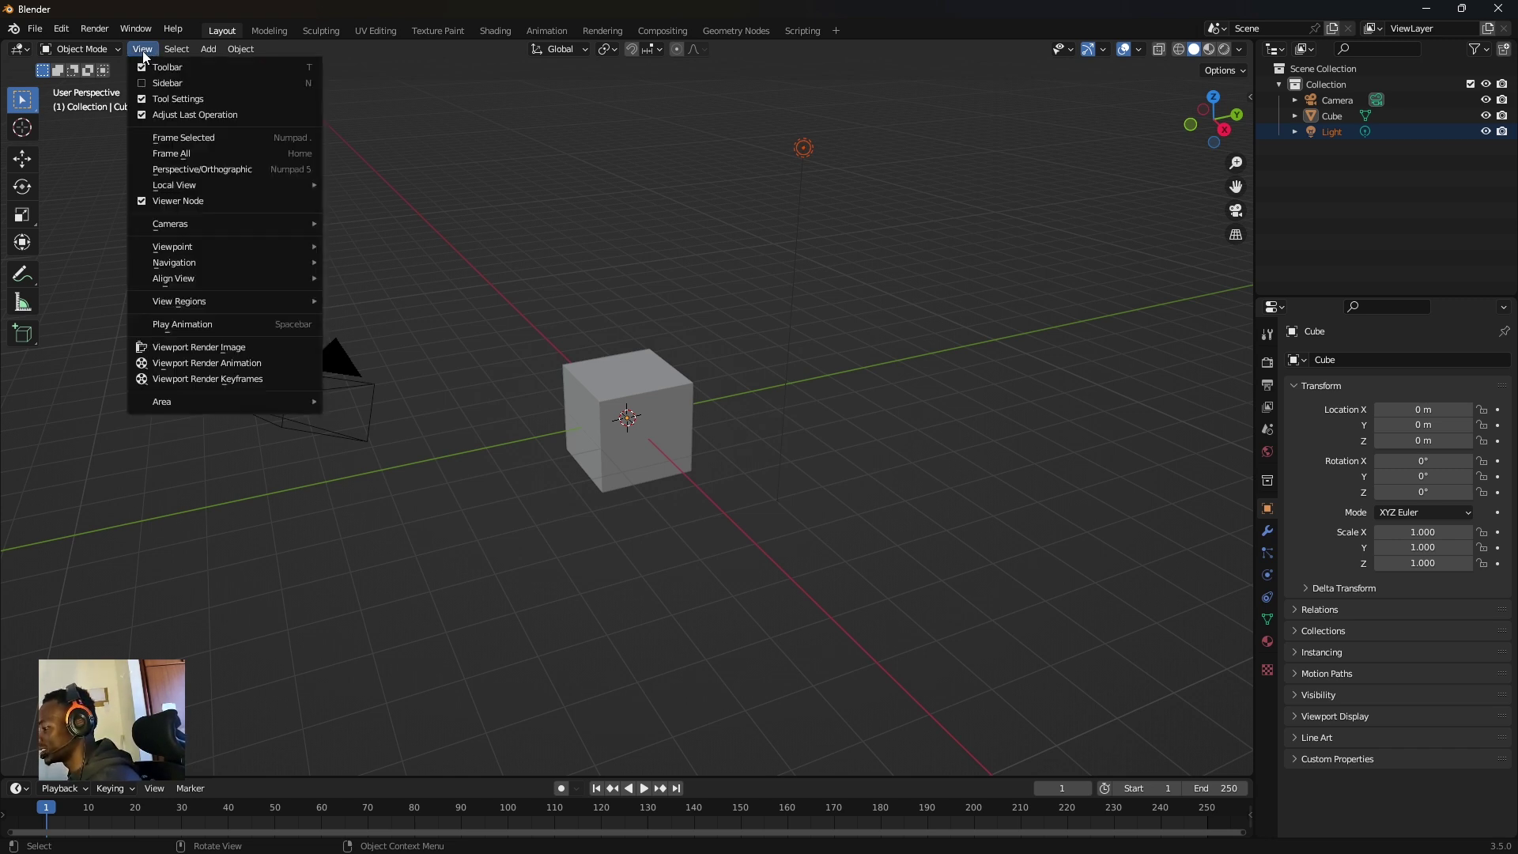
pyautogui.click(145, 53)
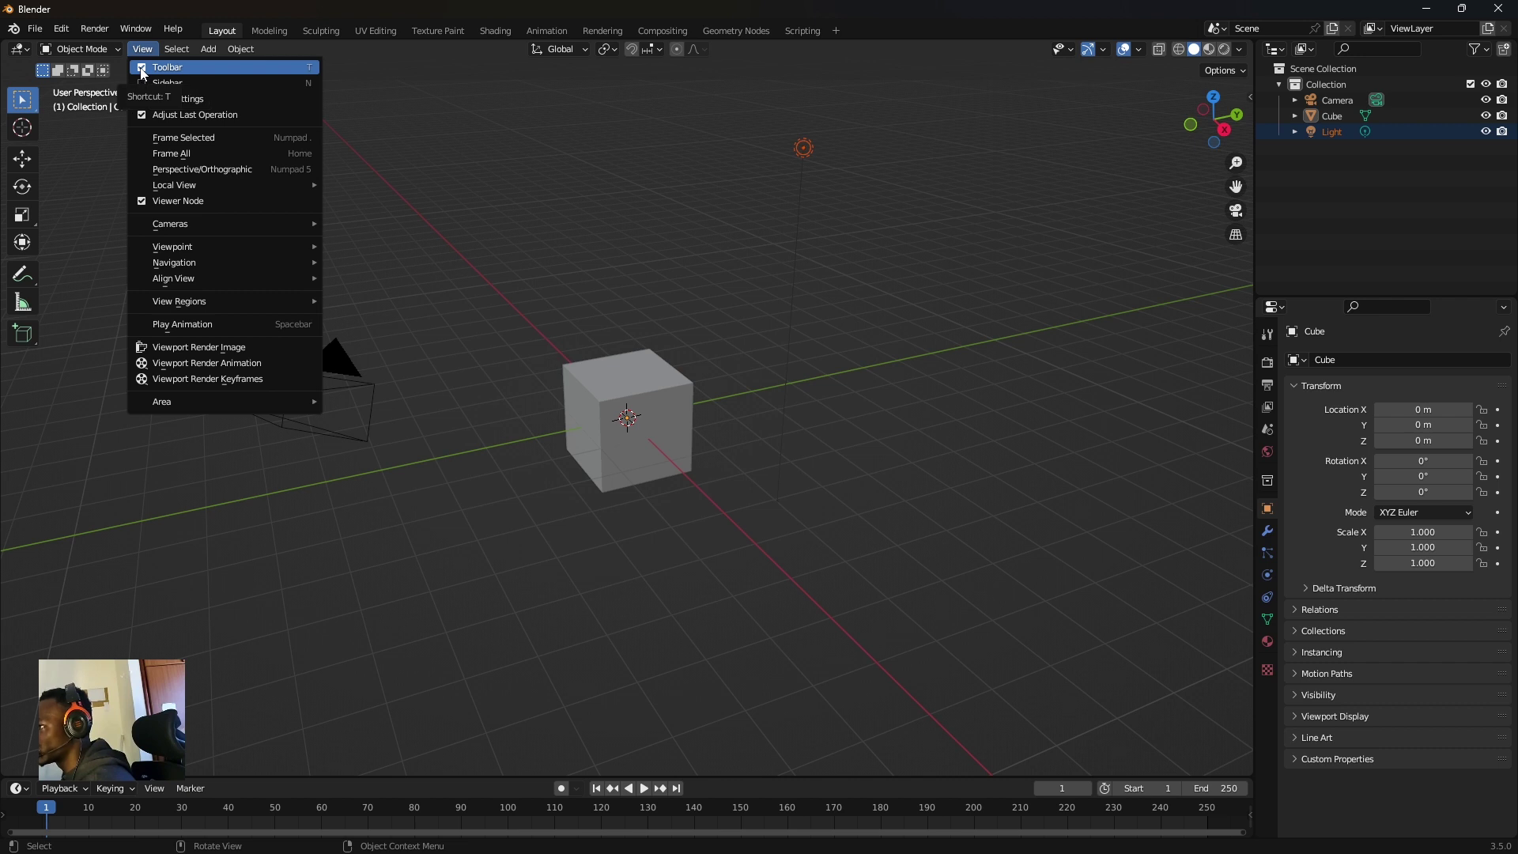
pyautogui.click(144, 69)
pyautogui.click(143, 52)
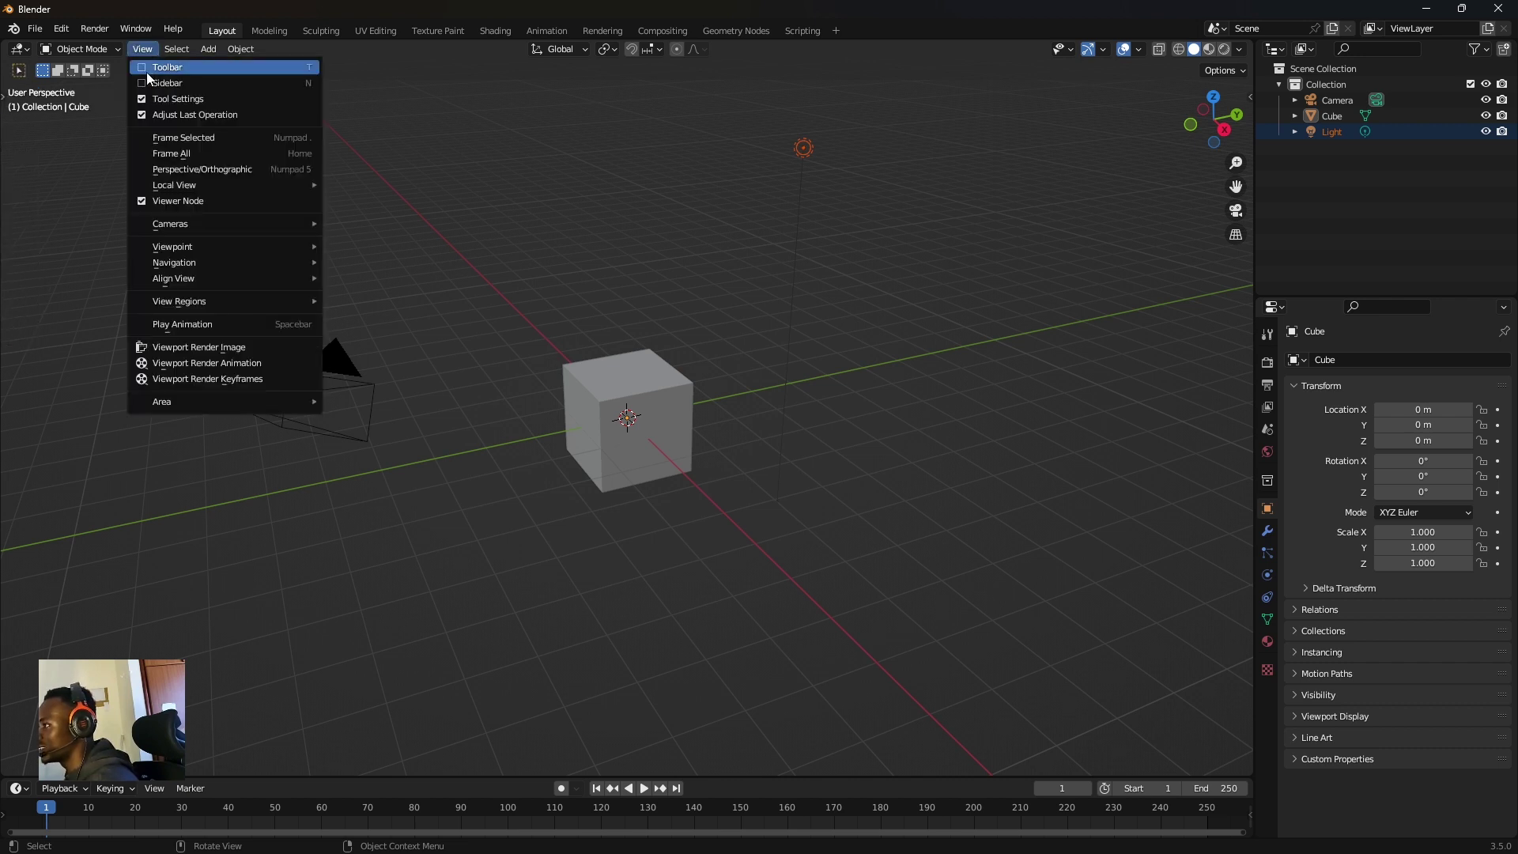
pyautogui.click(145, 69)
pyautogui.click(147, 49)
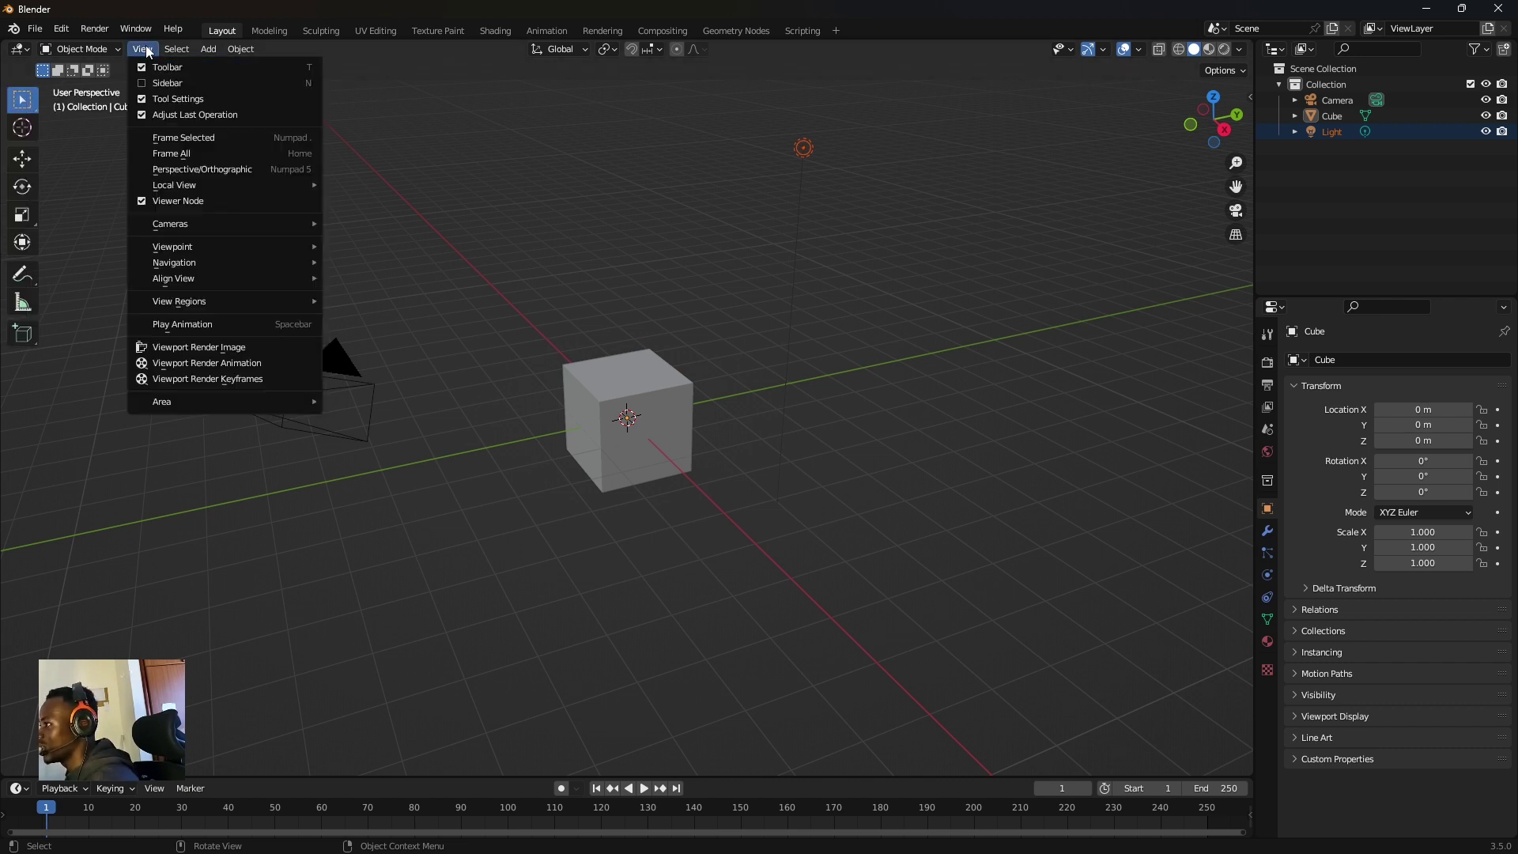
pyautogui.click(143, 84)
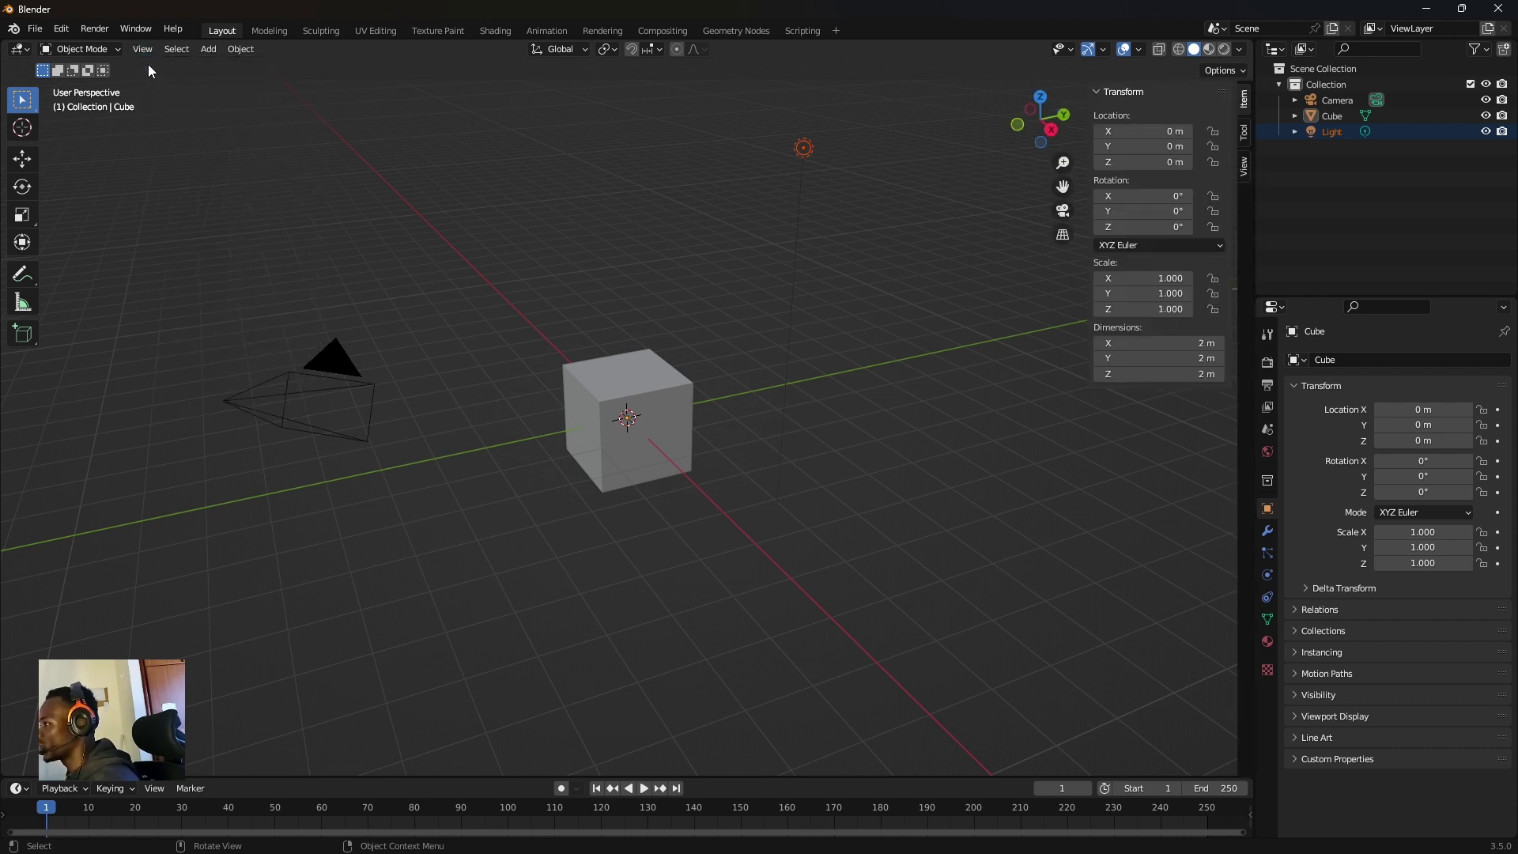
pyautogui.click(147, 50)
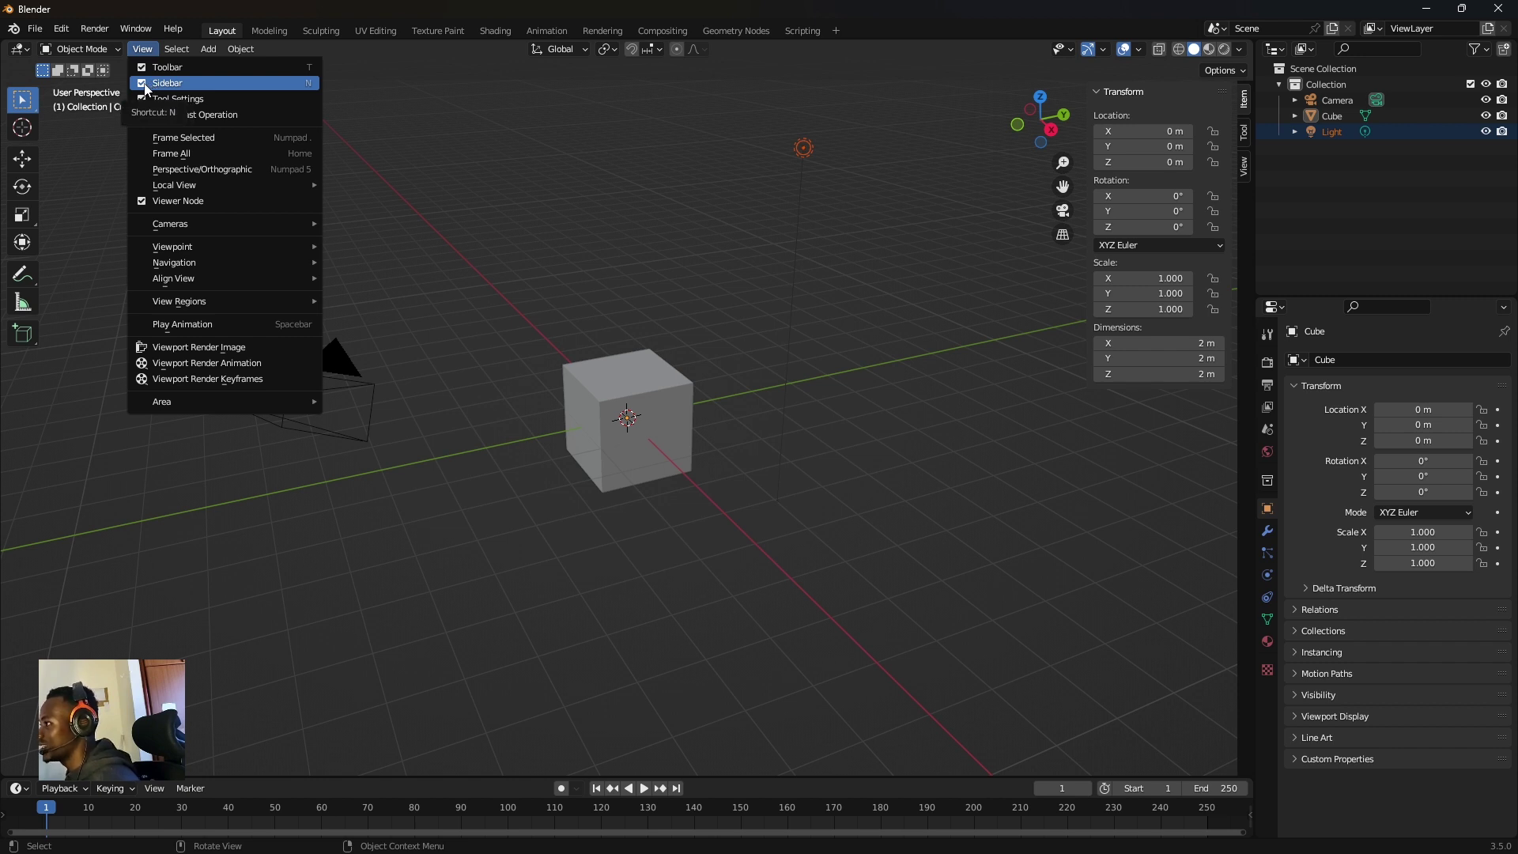
pyautogui.click(145, 83)
pyautogui.click(150, 53)
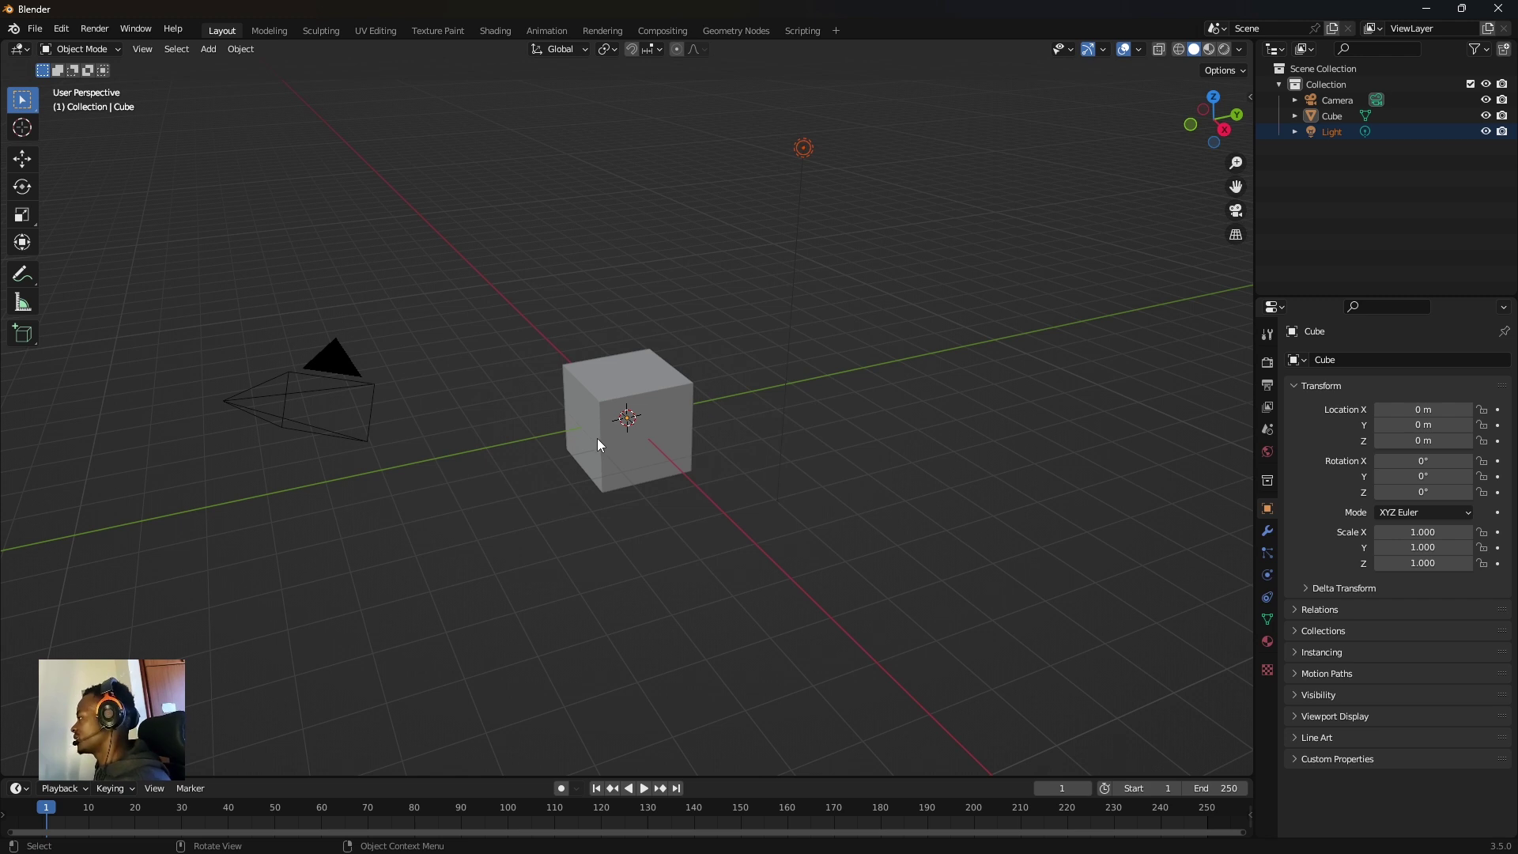
# - Orbit the view with the navigation gizmo, passing a top-down look at the cube
pyautogui.moveTo(1210, 123)
pyautogui.mouseDown()
pyautogui.moveTo(1162, 127)
pyautogui.moveTo(1098, 203)
pyautogui.mouseUp()
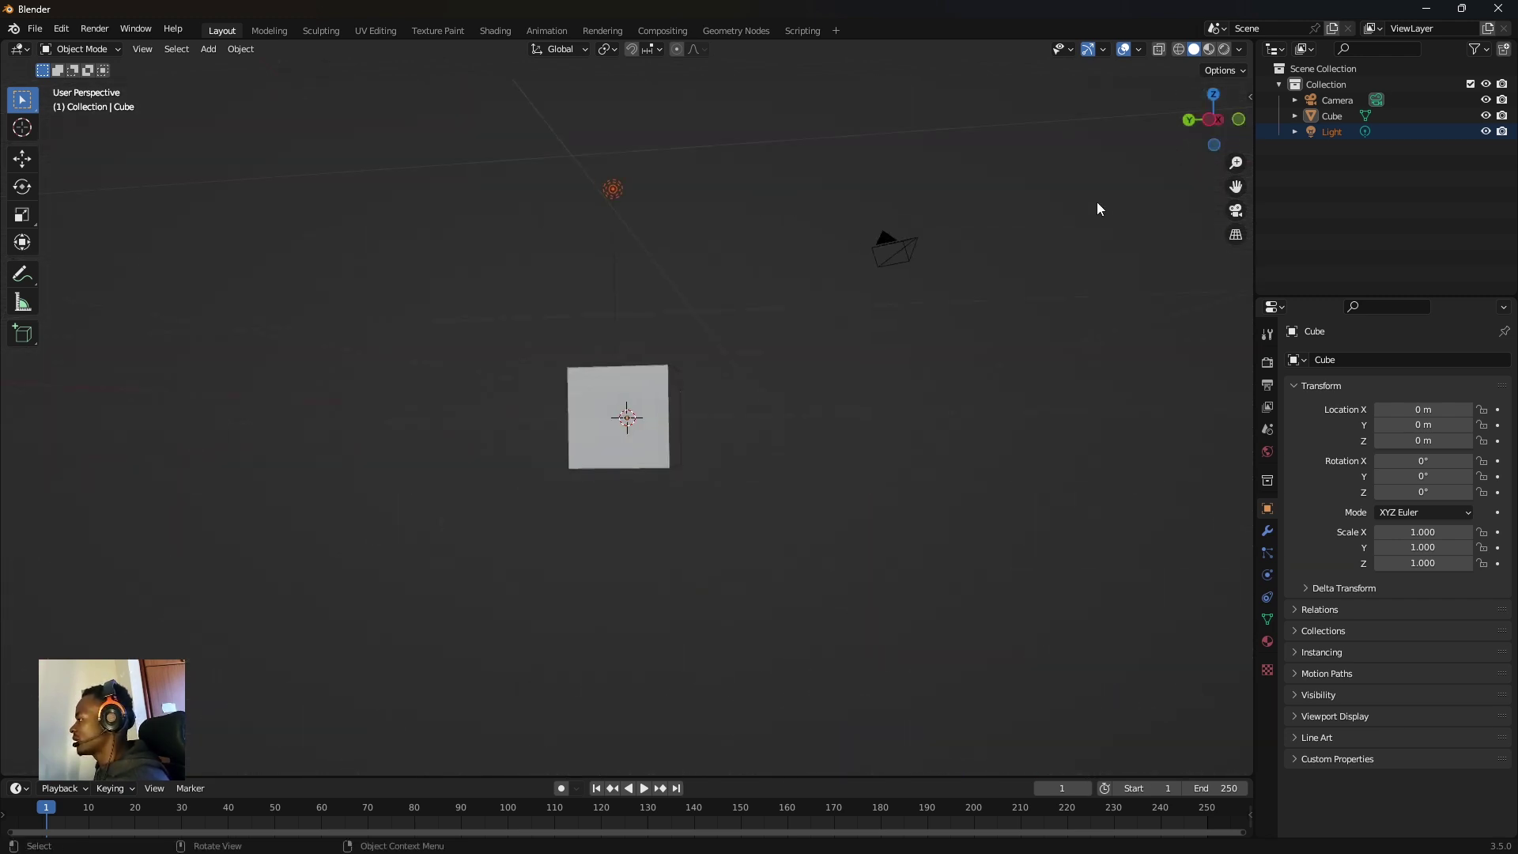
pyautogui.moveTo(1190, 143)
pyautogui.mouseDown()
pyautogui.moveTo(1170, 131)
pyautogui.moveTo(1040, 259)
pyautogui.mouseUp()
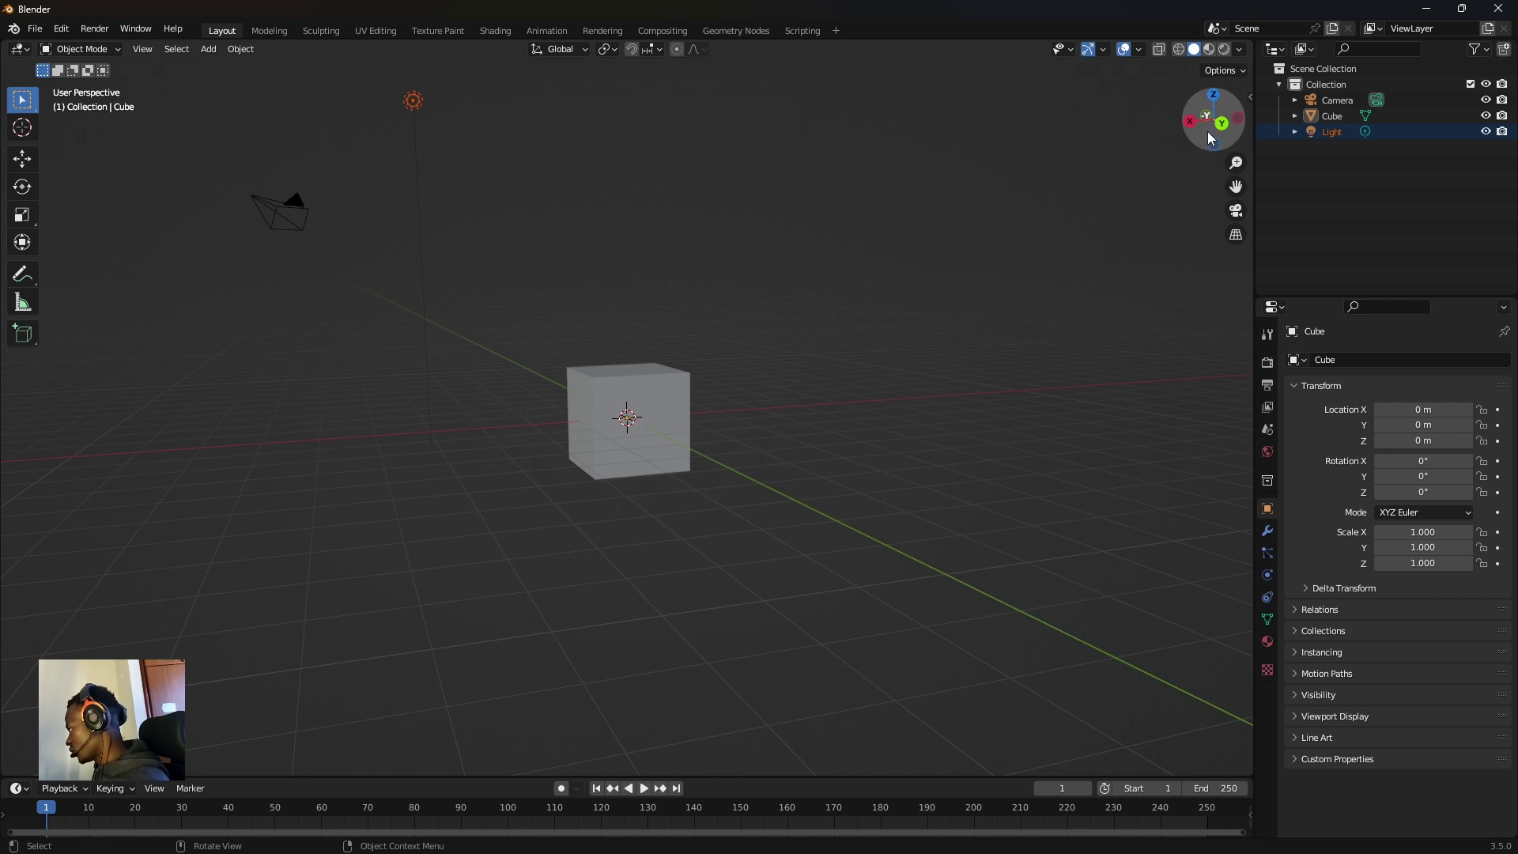
pyautogui.moveTo(1208, 133); pyautogui.dragTo(1162, 206)
pyautogui.moveTo(1213, 119)
pyautogui.mouseDown()
pyautogui.moveTo(1178, 119)
pyautogui.moveTo(961, 302)
pyautogui.mouseUp()
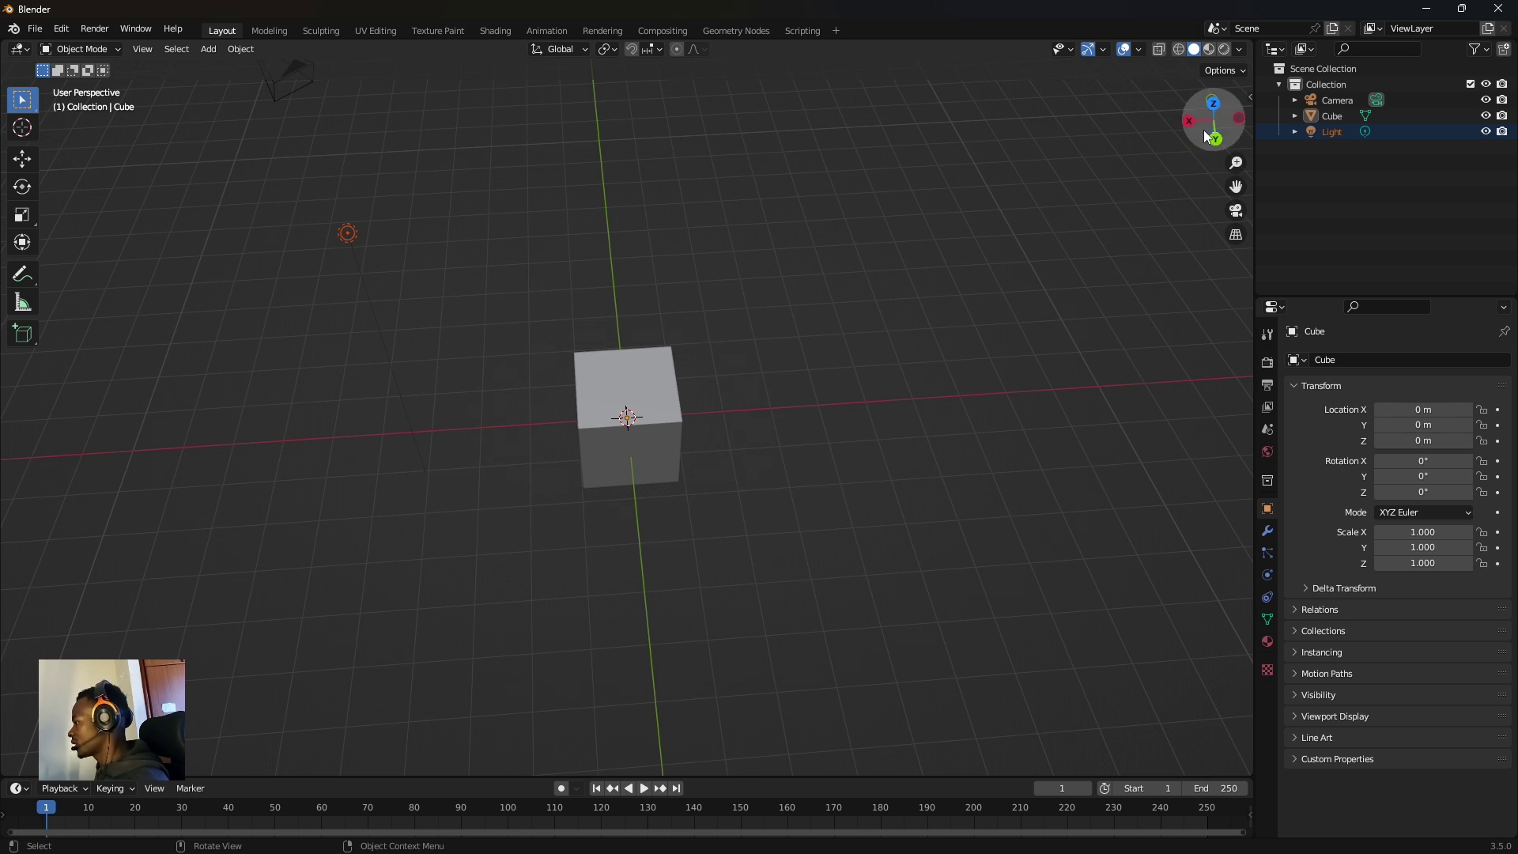
pyautogui.moveTo(1203, 130); pyautogui.dragTo(1018, 275)
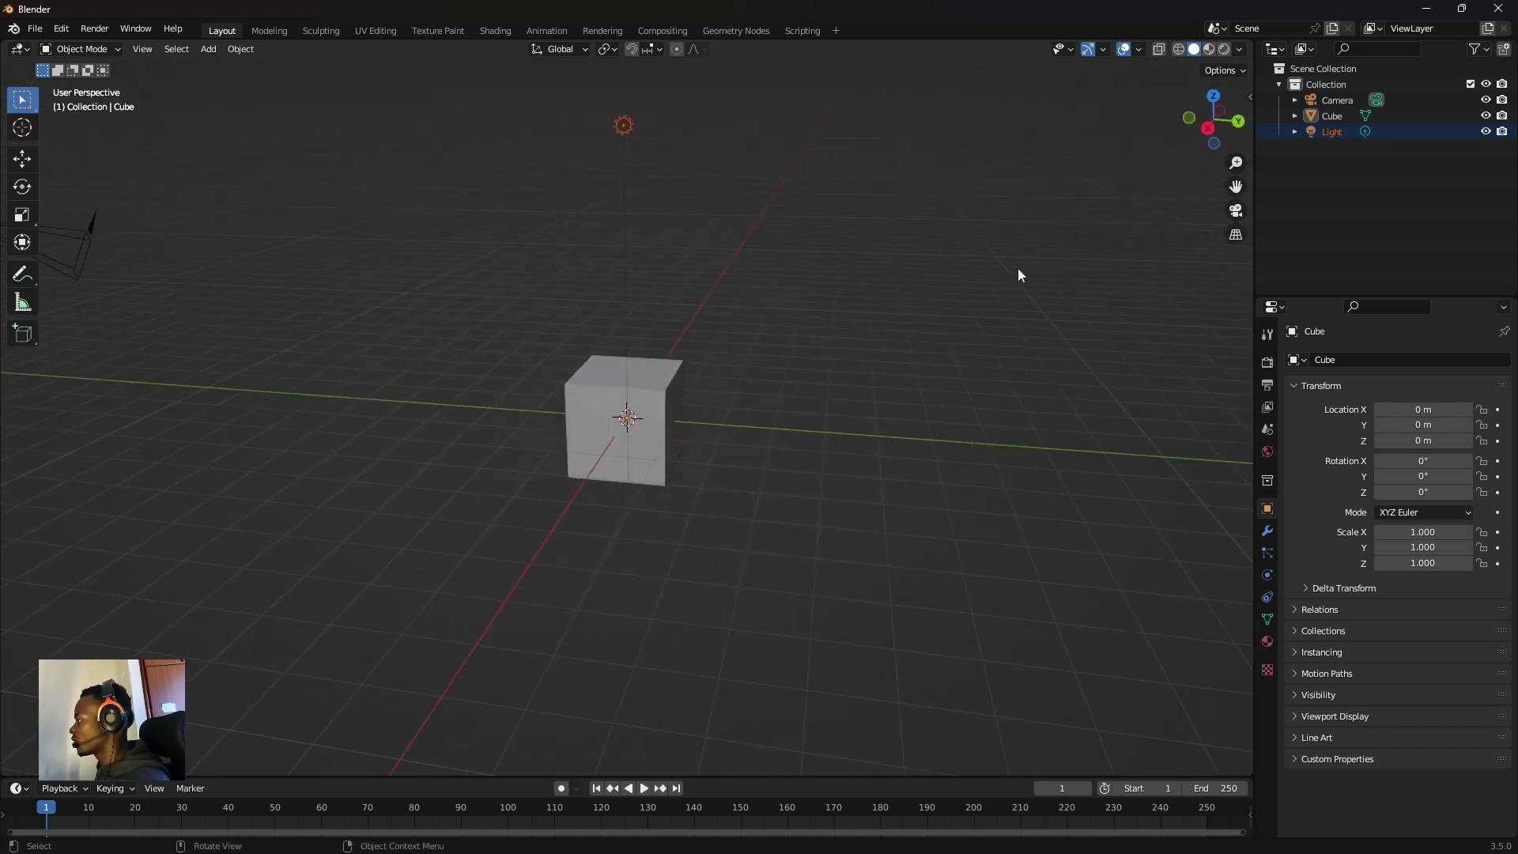